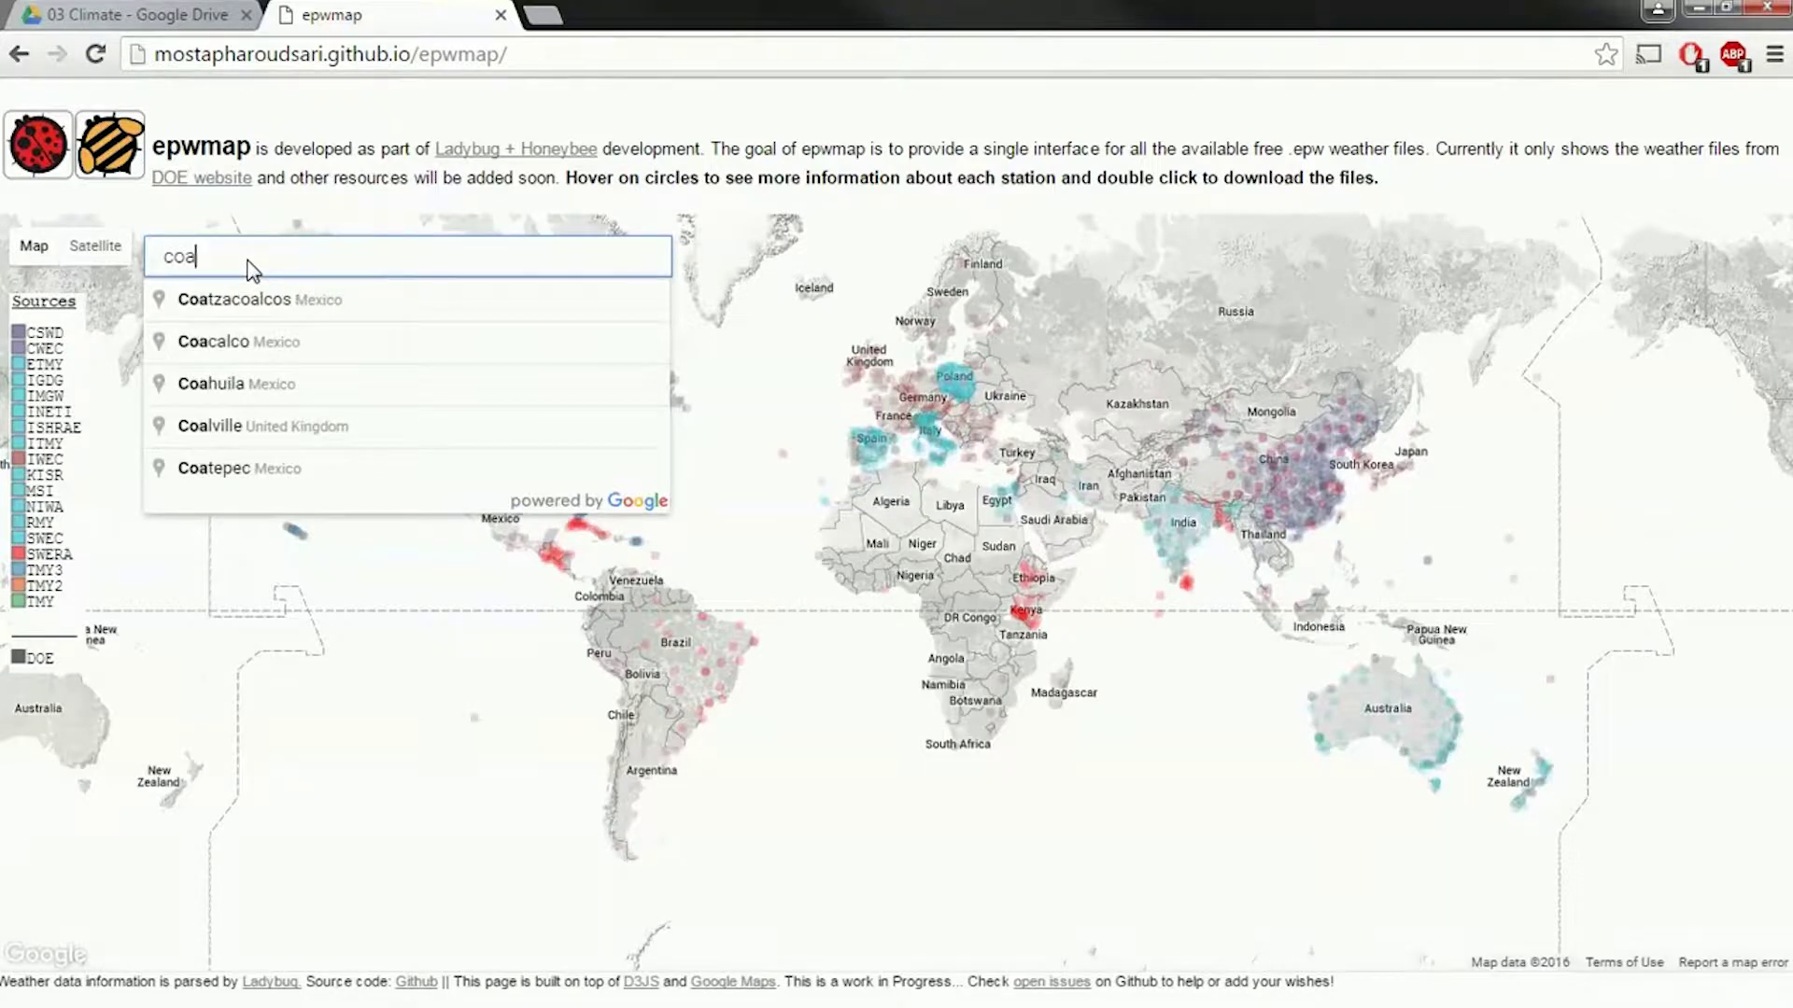
# Type 'coachel' in the place search and highlight the Coachella, CA suggestion
pyautogui.write('chel')
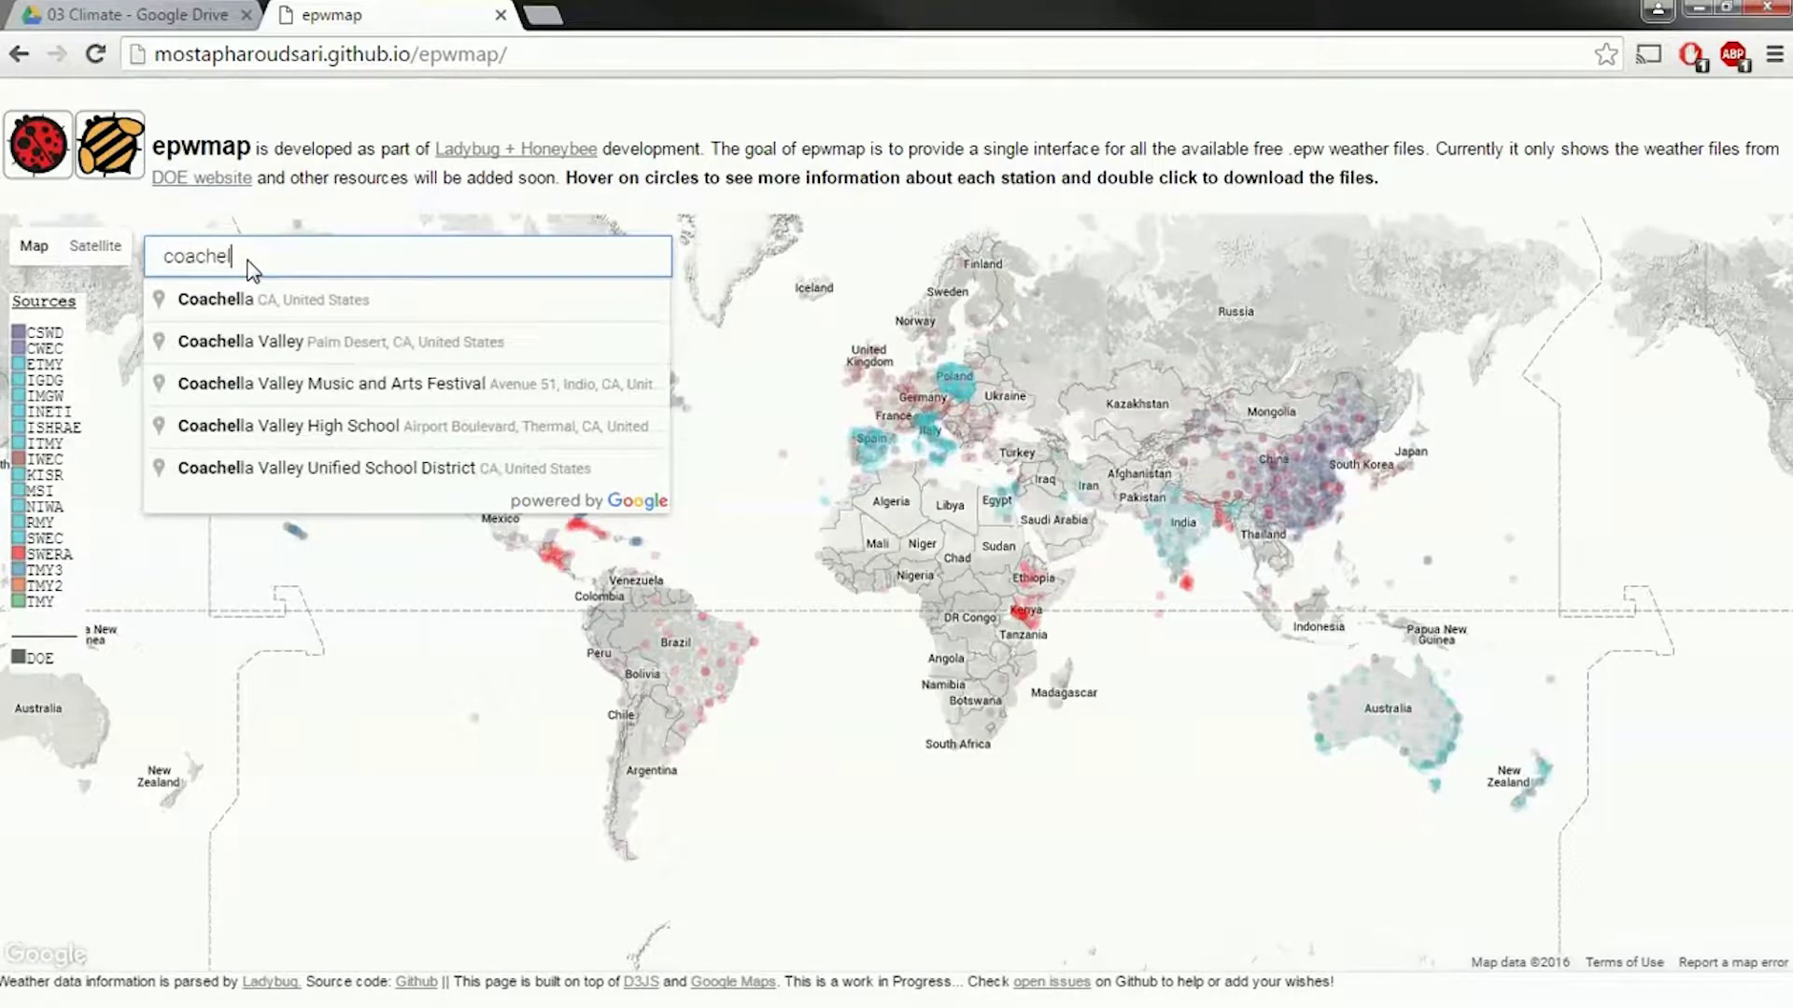
pyautogui.press('Down')
# Go to Coachella, CA, then zoom out and back in to reveal surrounding desert weather stations
pyautogui.press('Return')
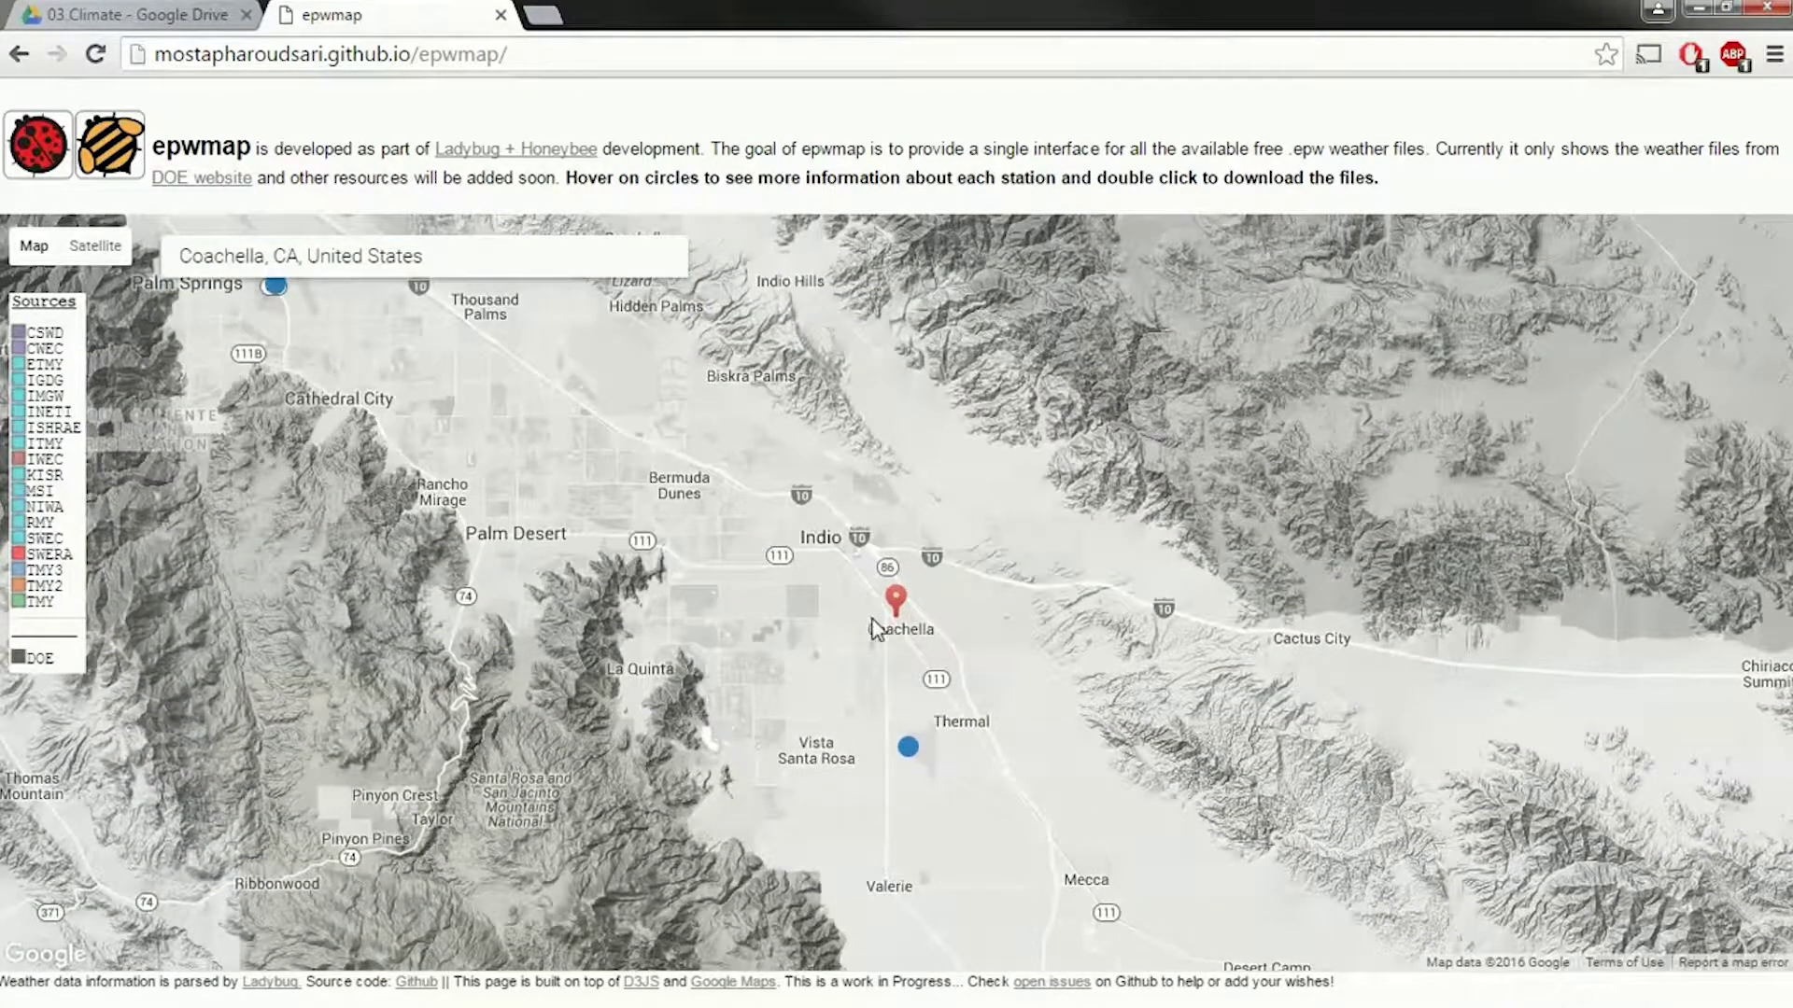
pyautogui.moveTo(909, 756)
pyautogui.moveTo(799, 686); pyautogui.dragTo(849, 650)
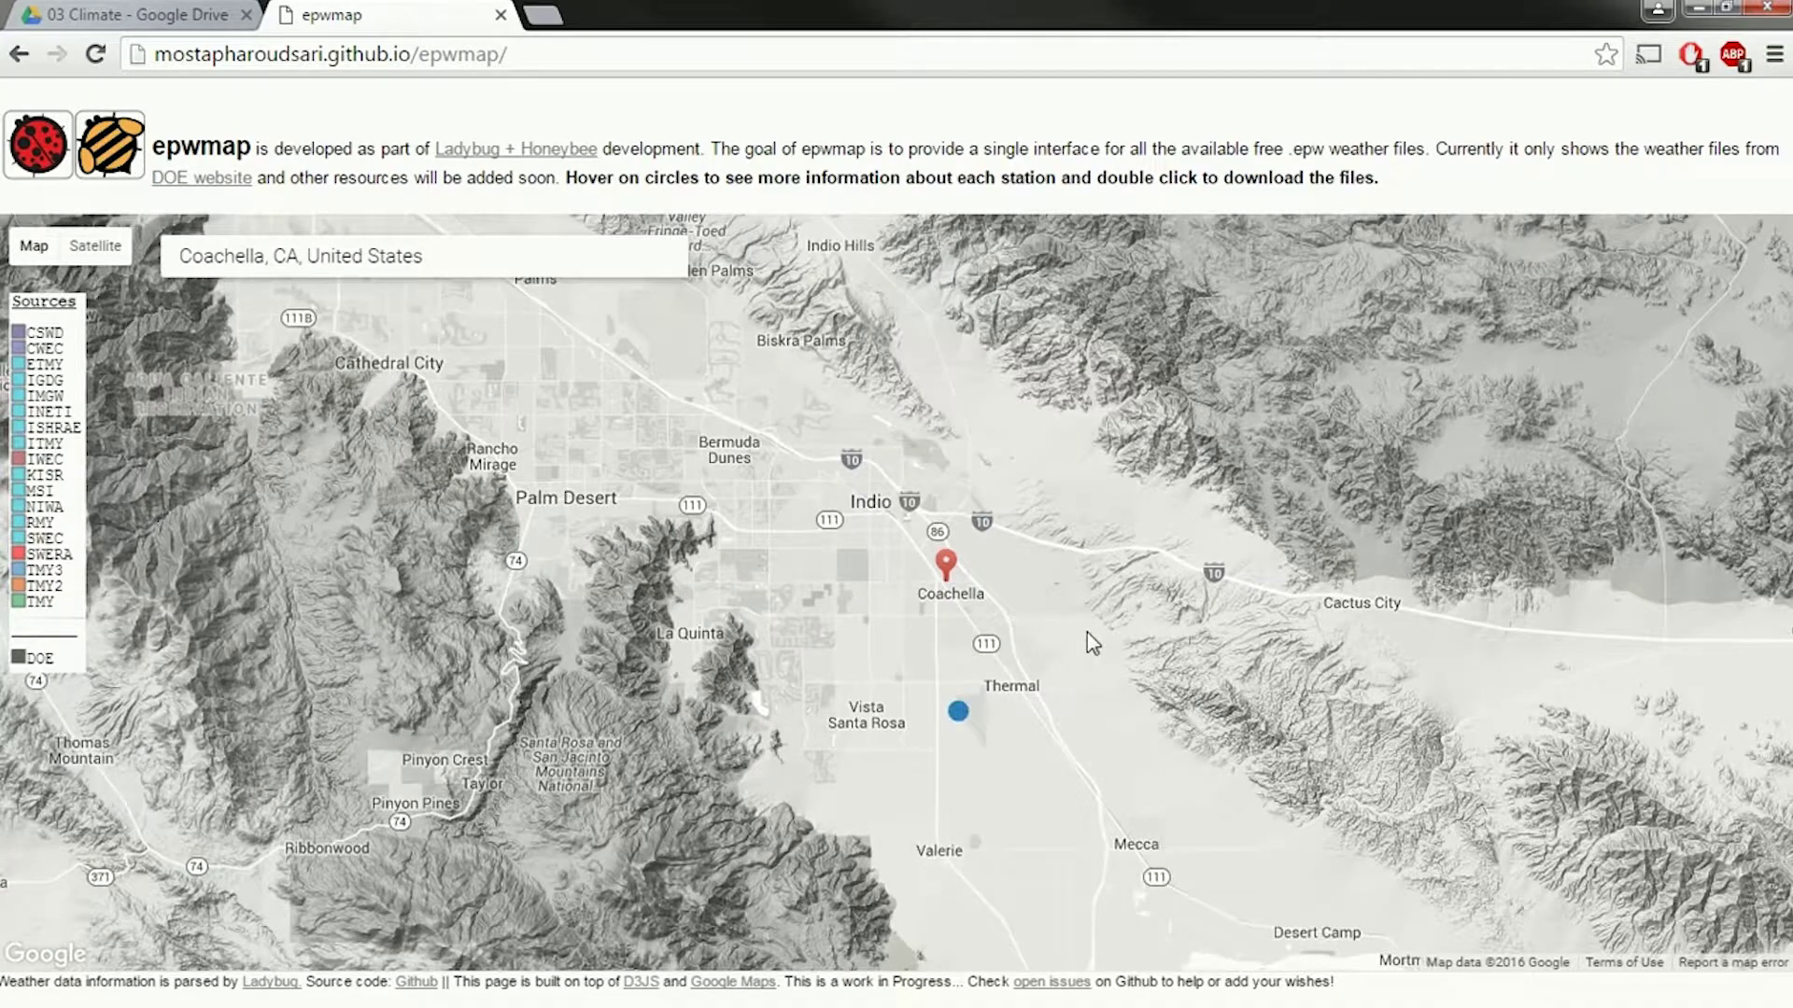
pyautogui.scroll(-2, 1093, 642)
pyautogui.scroll(-2, 1060, 640)
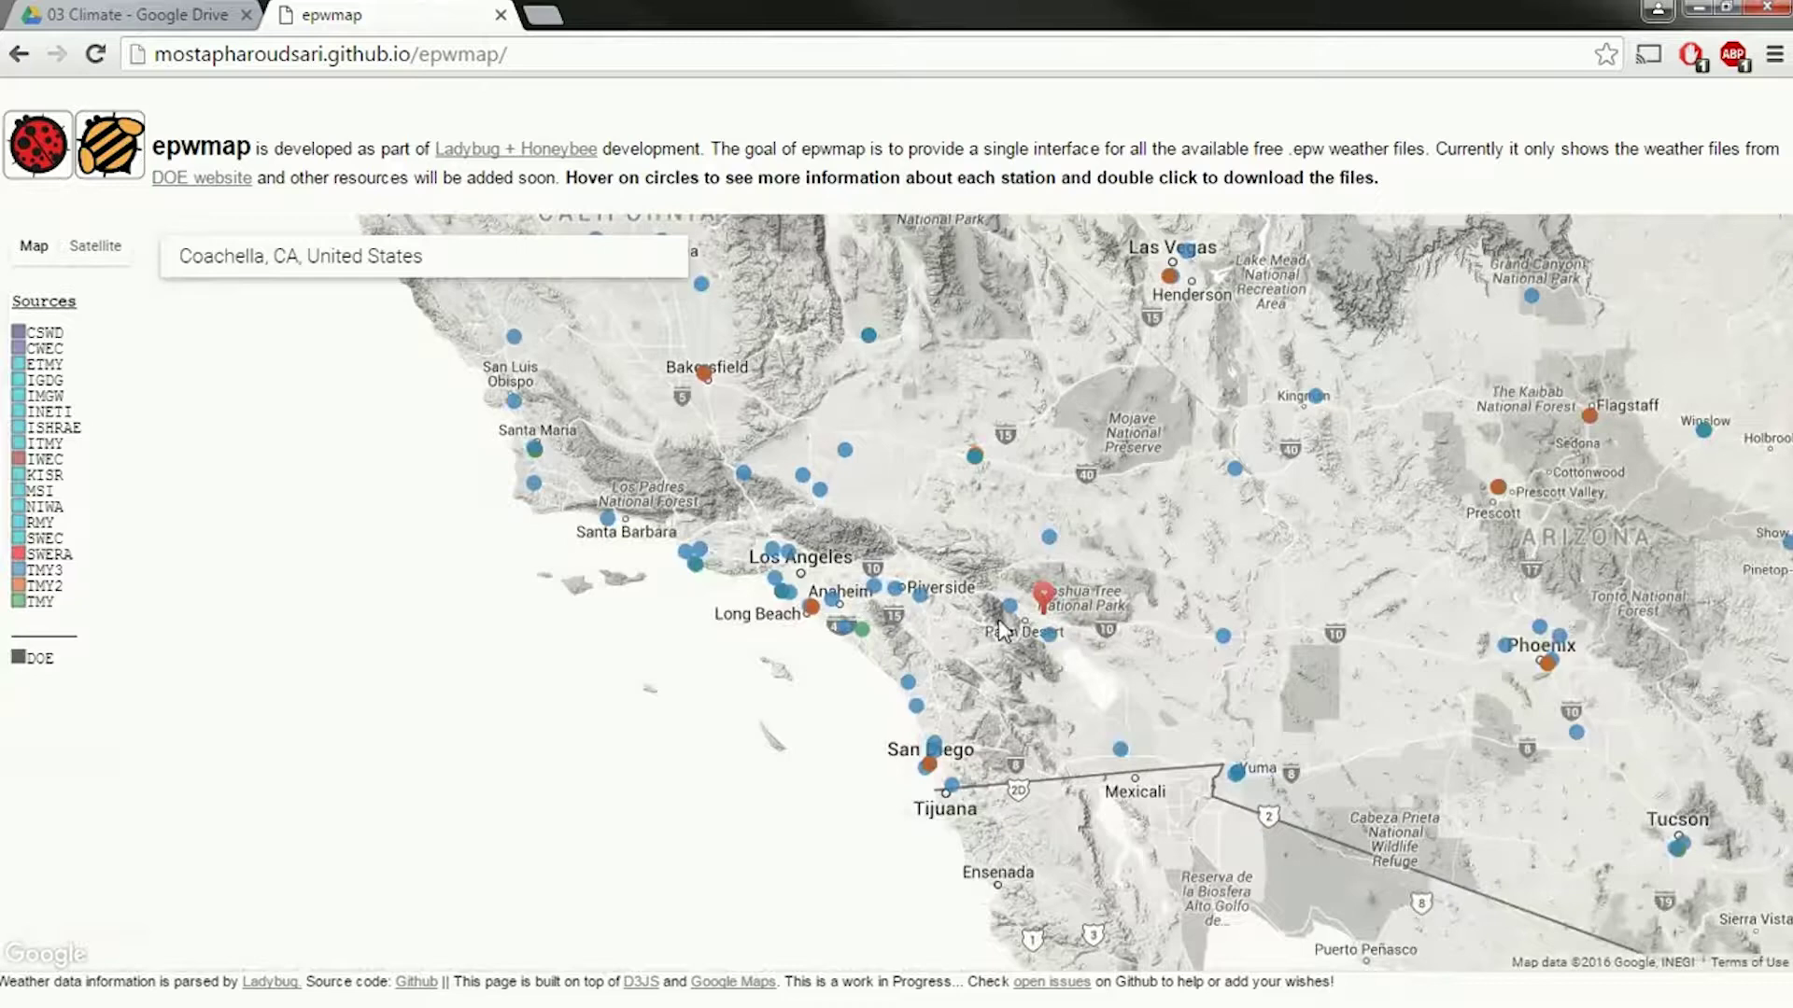
pyautogui.scroll(1, 1085, 591)
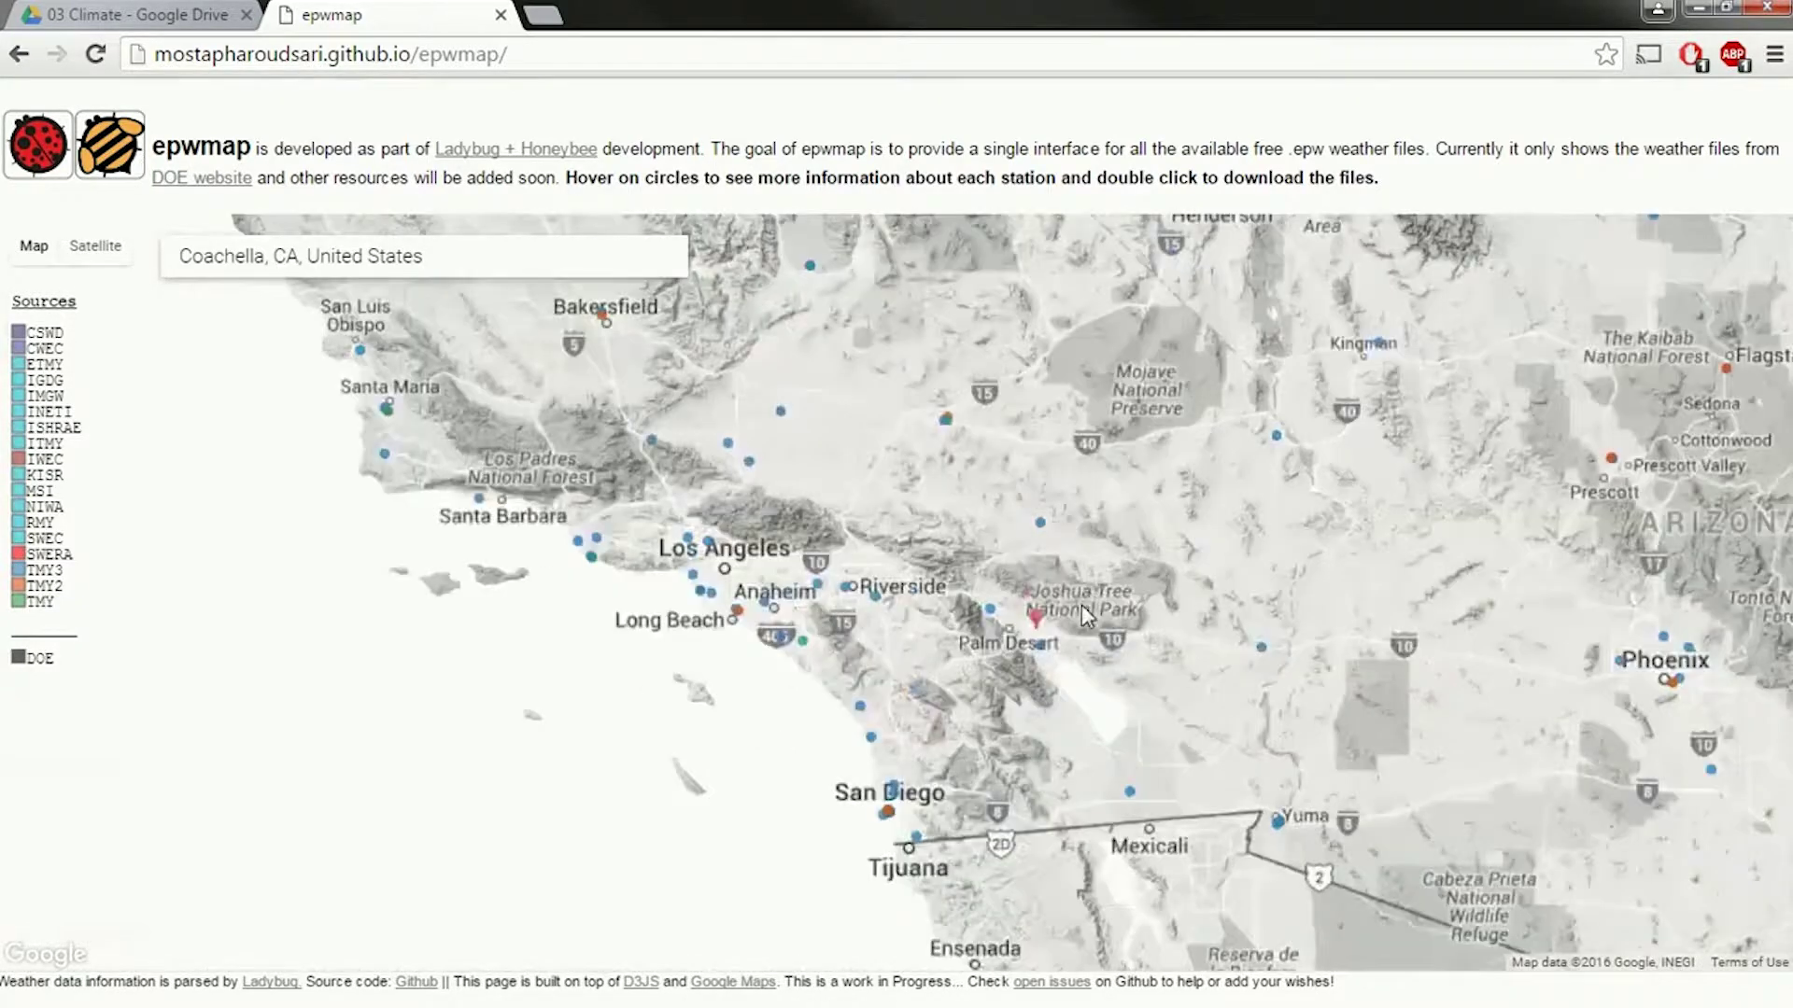
pyautogui.scroll(2, 1083, 612)
pyautogui.moveTo(785, 647)
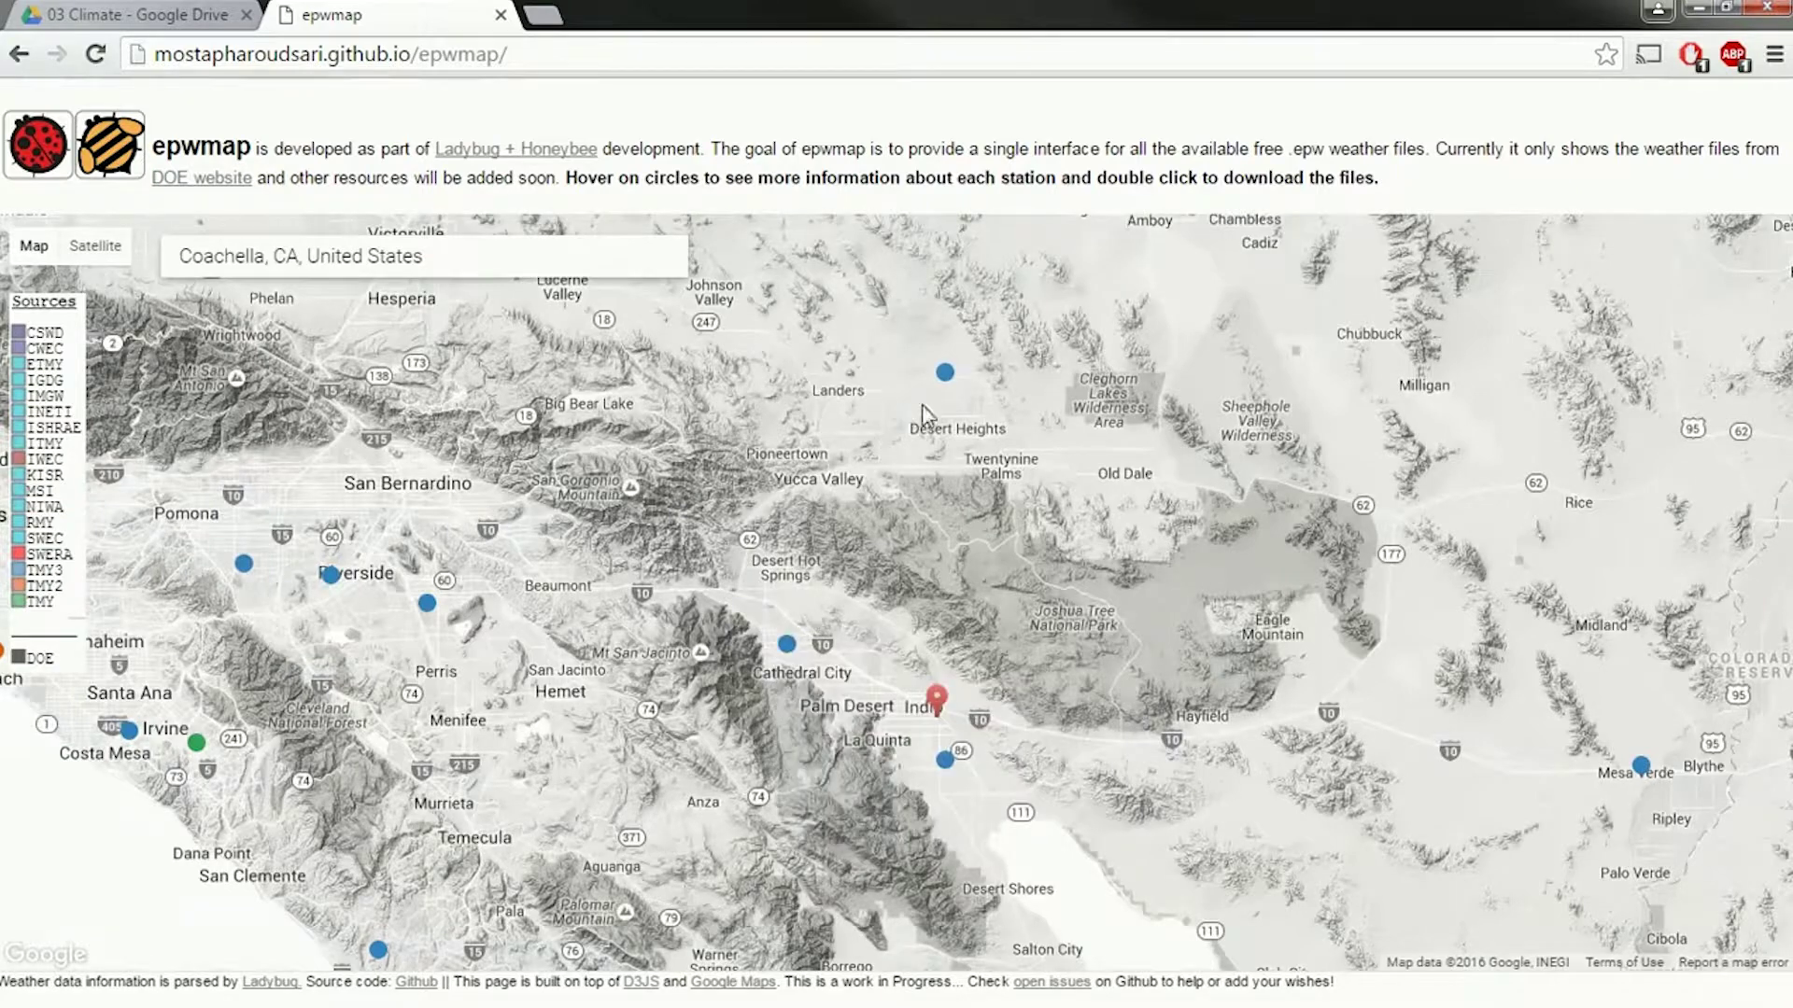
pyautogui.moveTo(945, 378)
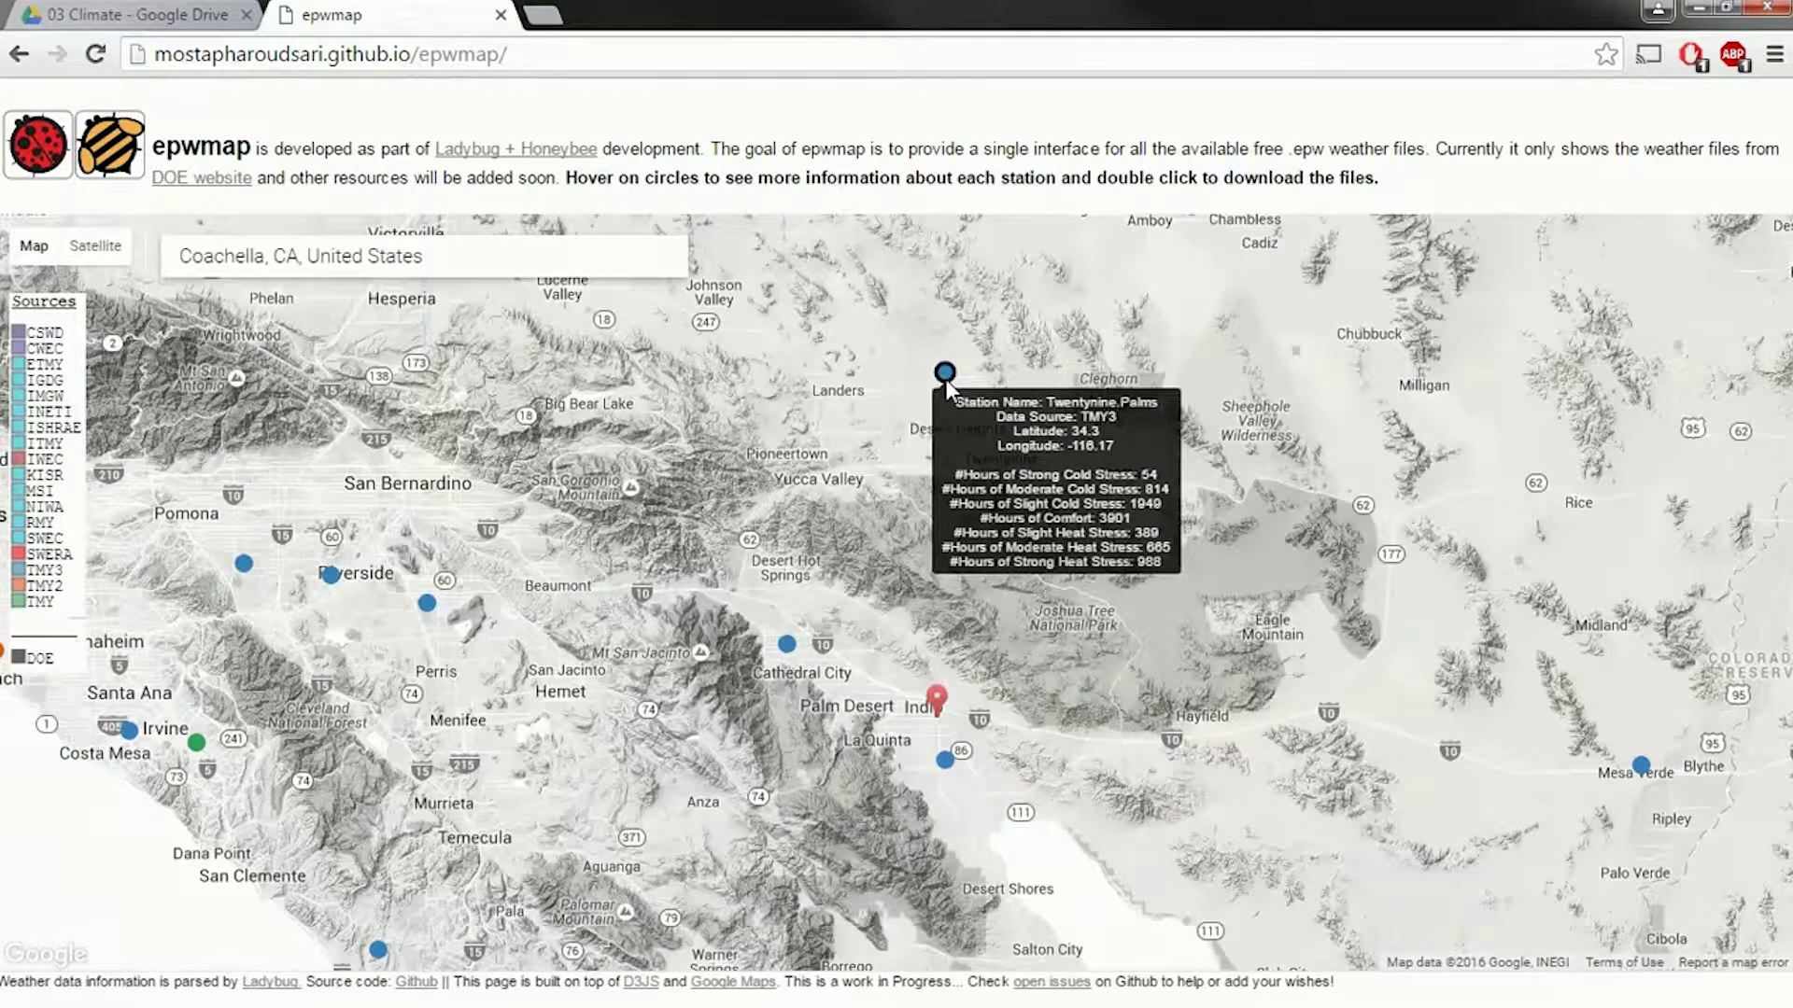
pyautogui.moveTo(429, 617)
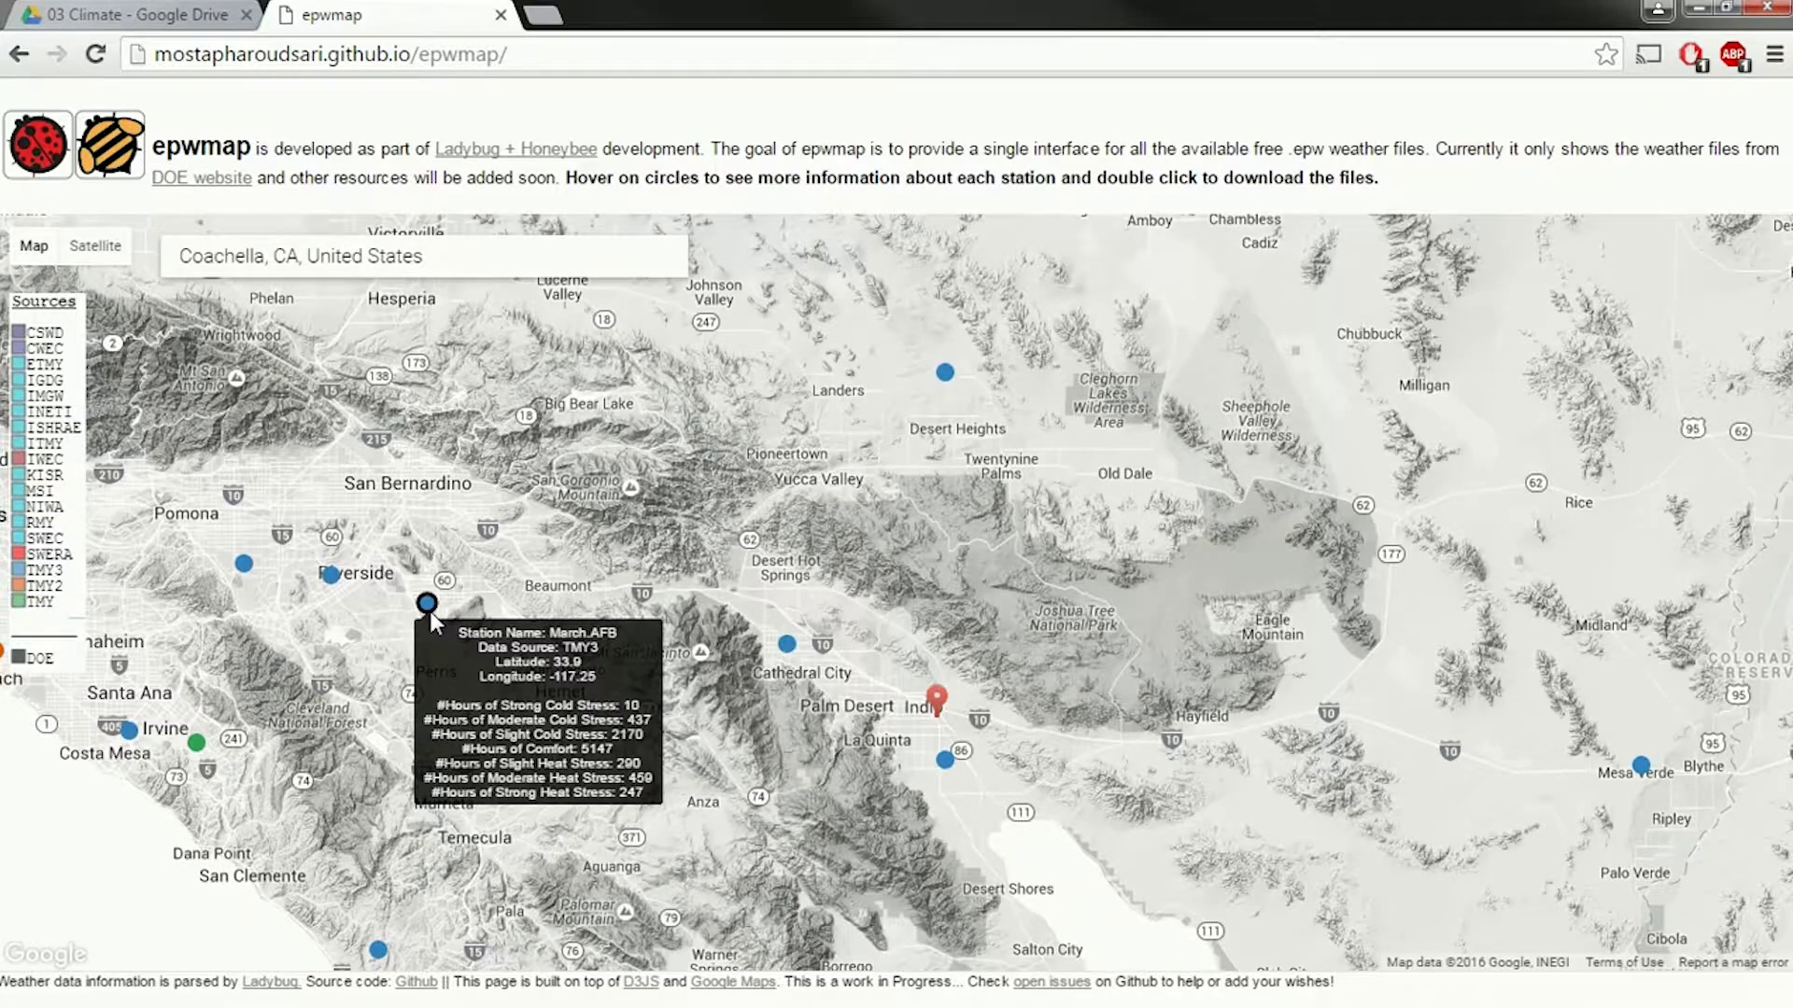
pyautogui.moveTo(648, 758); pyautogui.dragTo(669, 702)
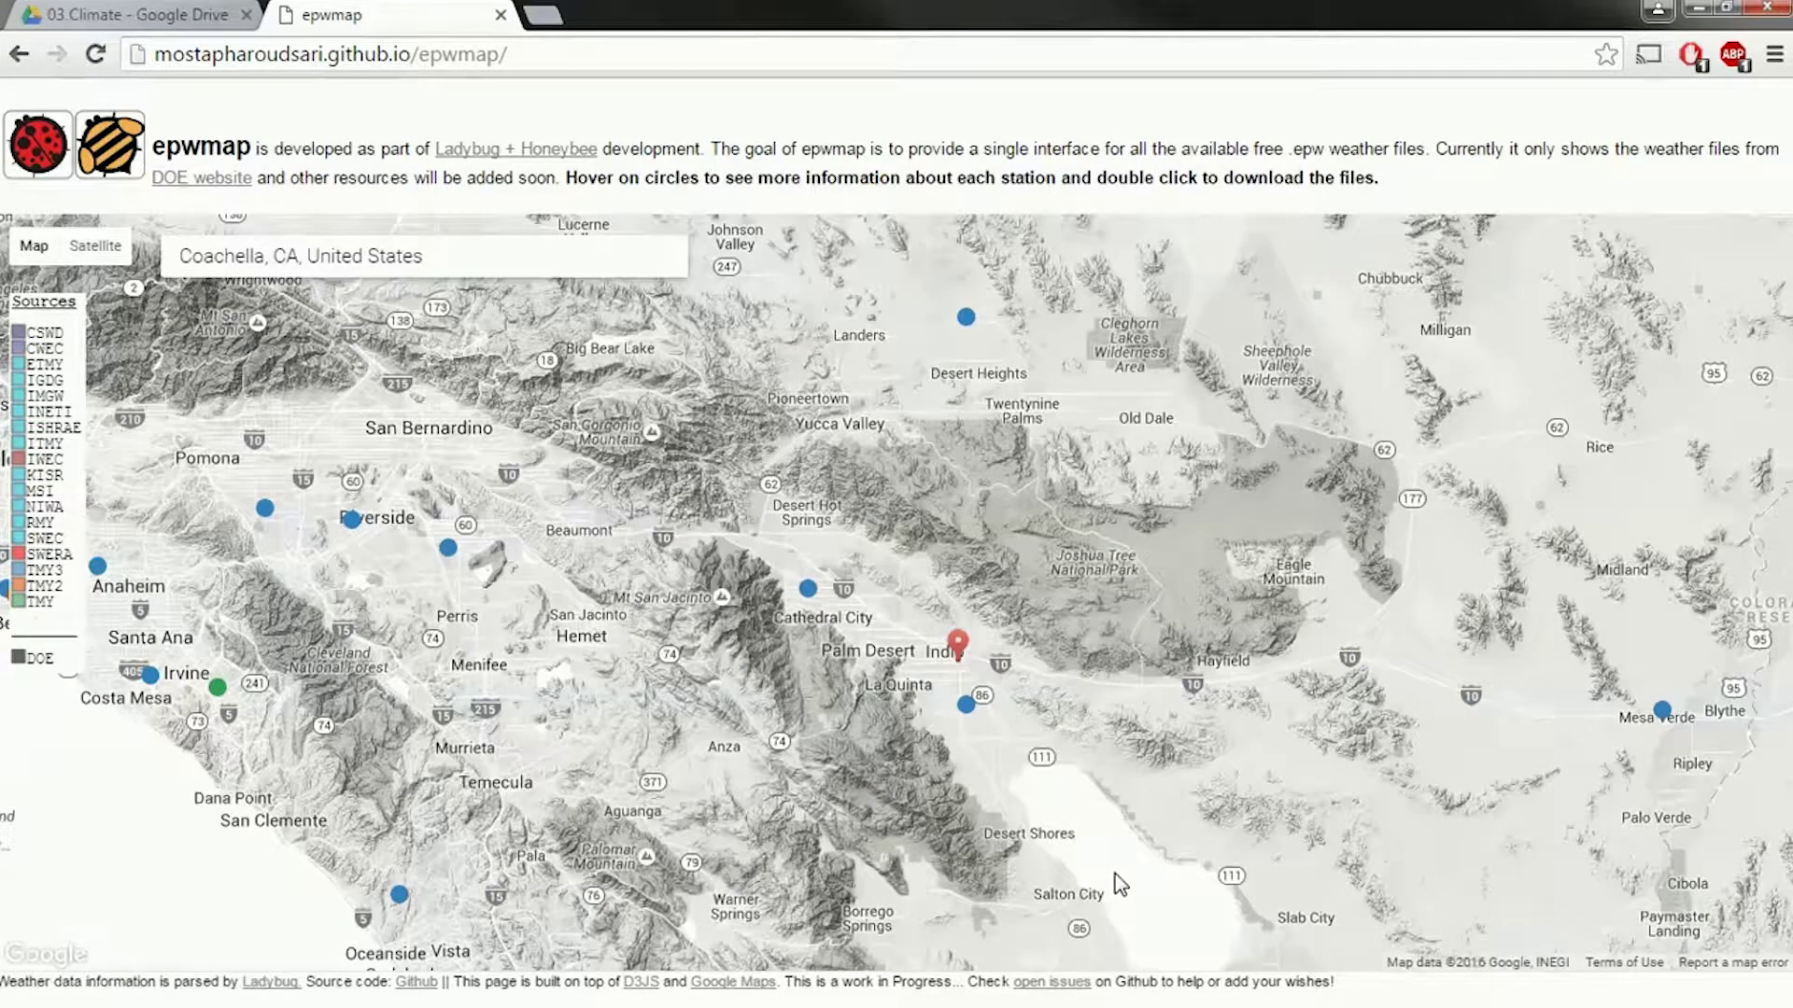
# Zoom in near Thermal and download the Palm Springs-Thermal AP station's weather zip
pyautogui.scroll(3, 966, 777)
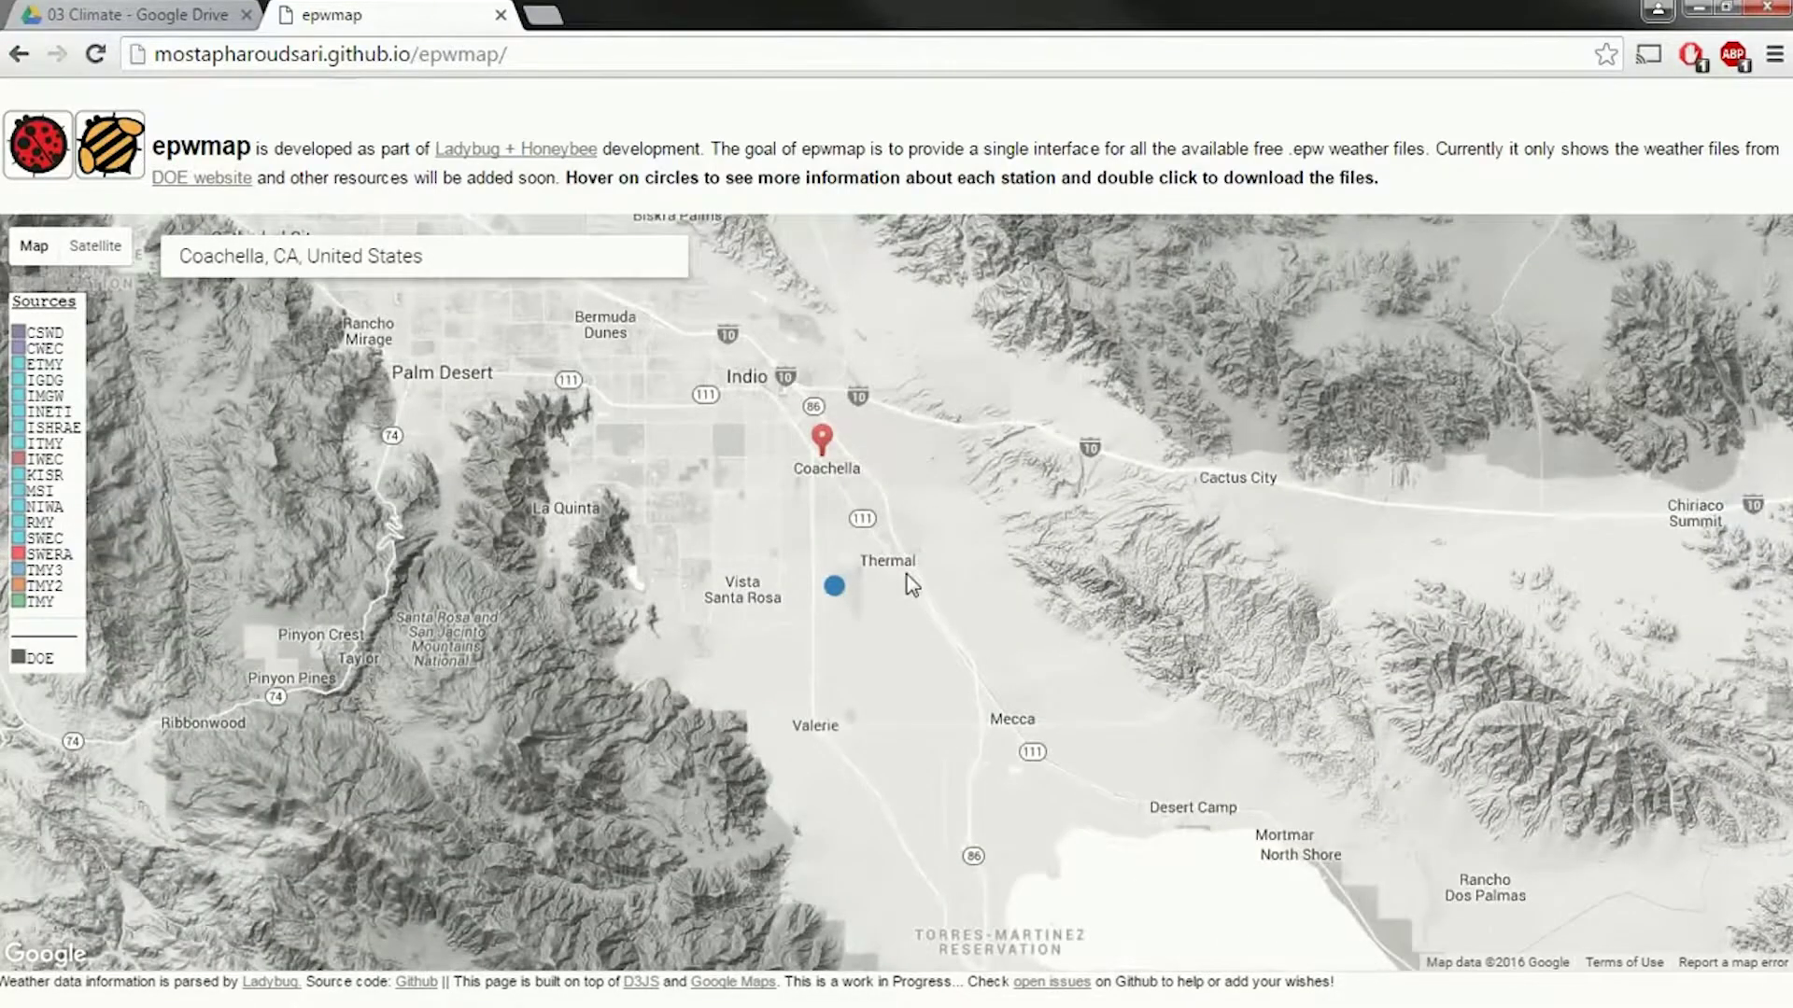
pyautogui.moveTo(837, 587)
pyautogui.doubleClick(834, 586)
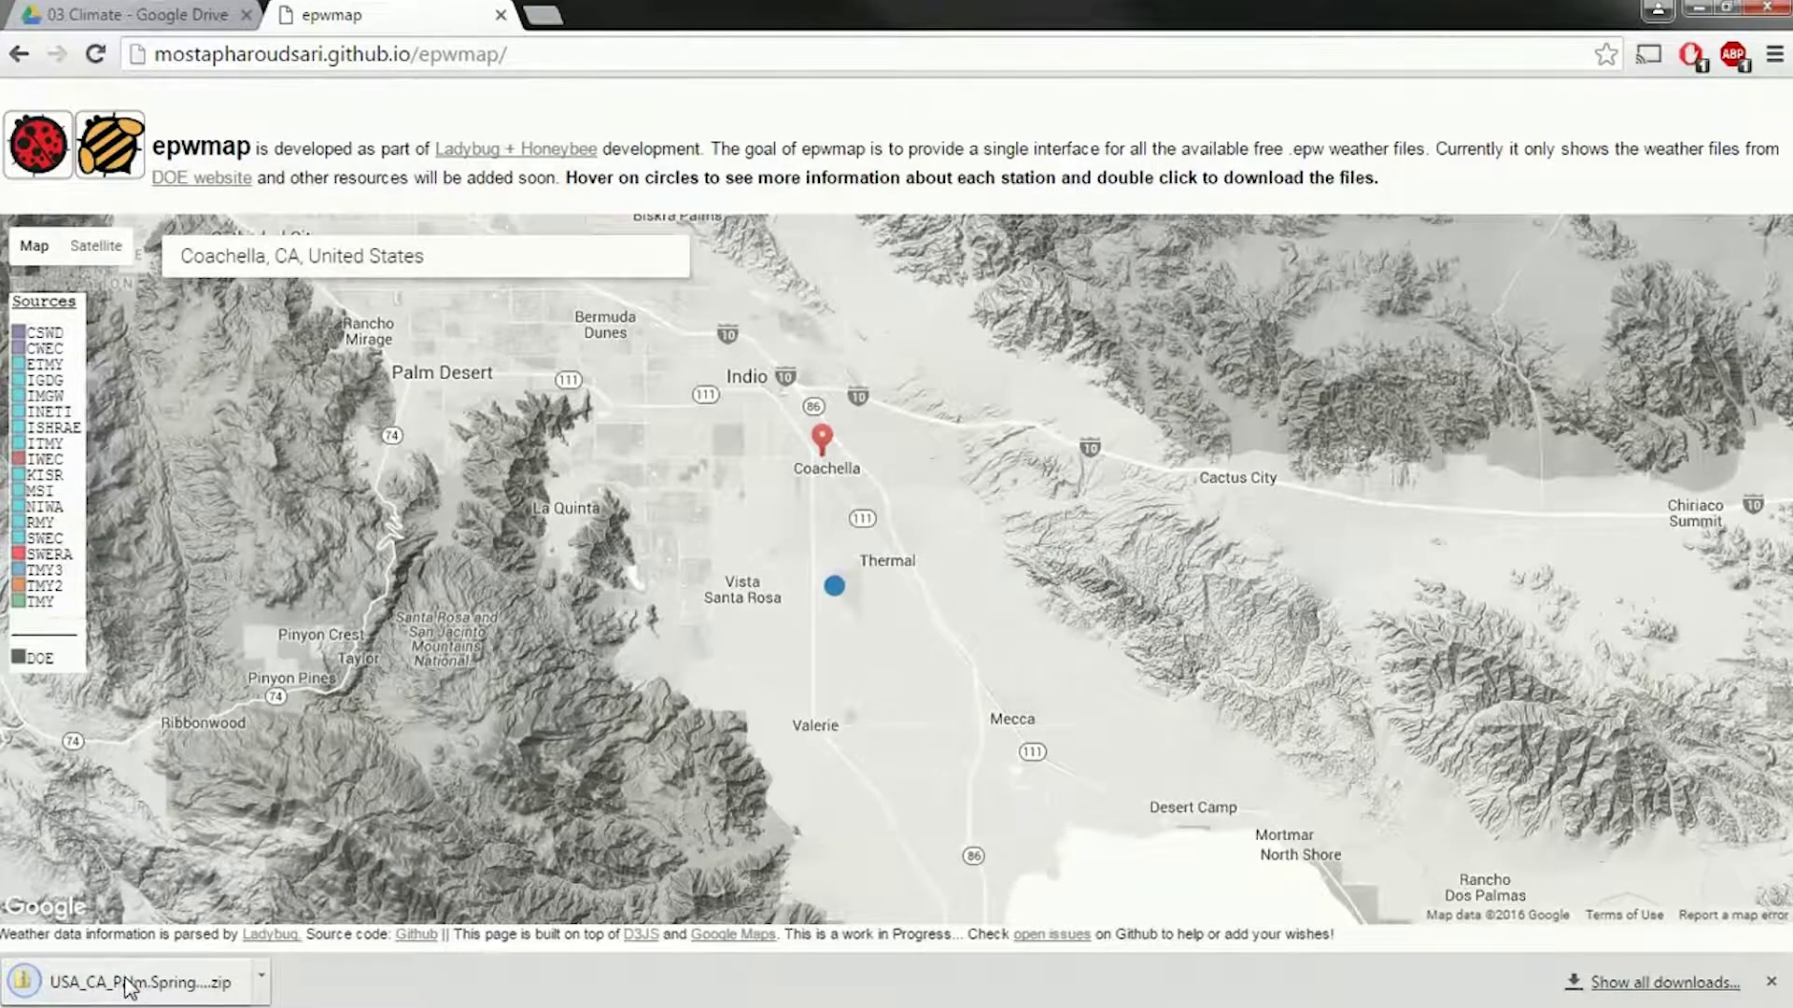
# Zoom out and select the current place-search text to replace it
pyautogui.scroll(-2, 473, 607)
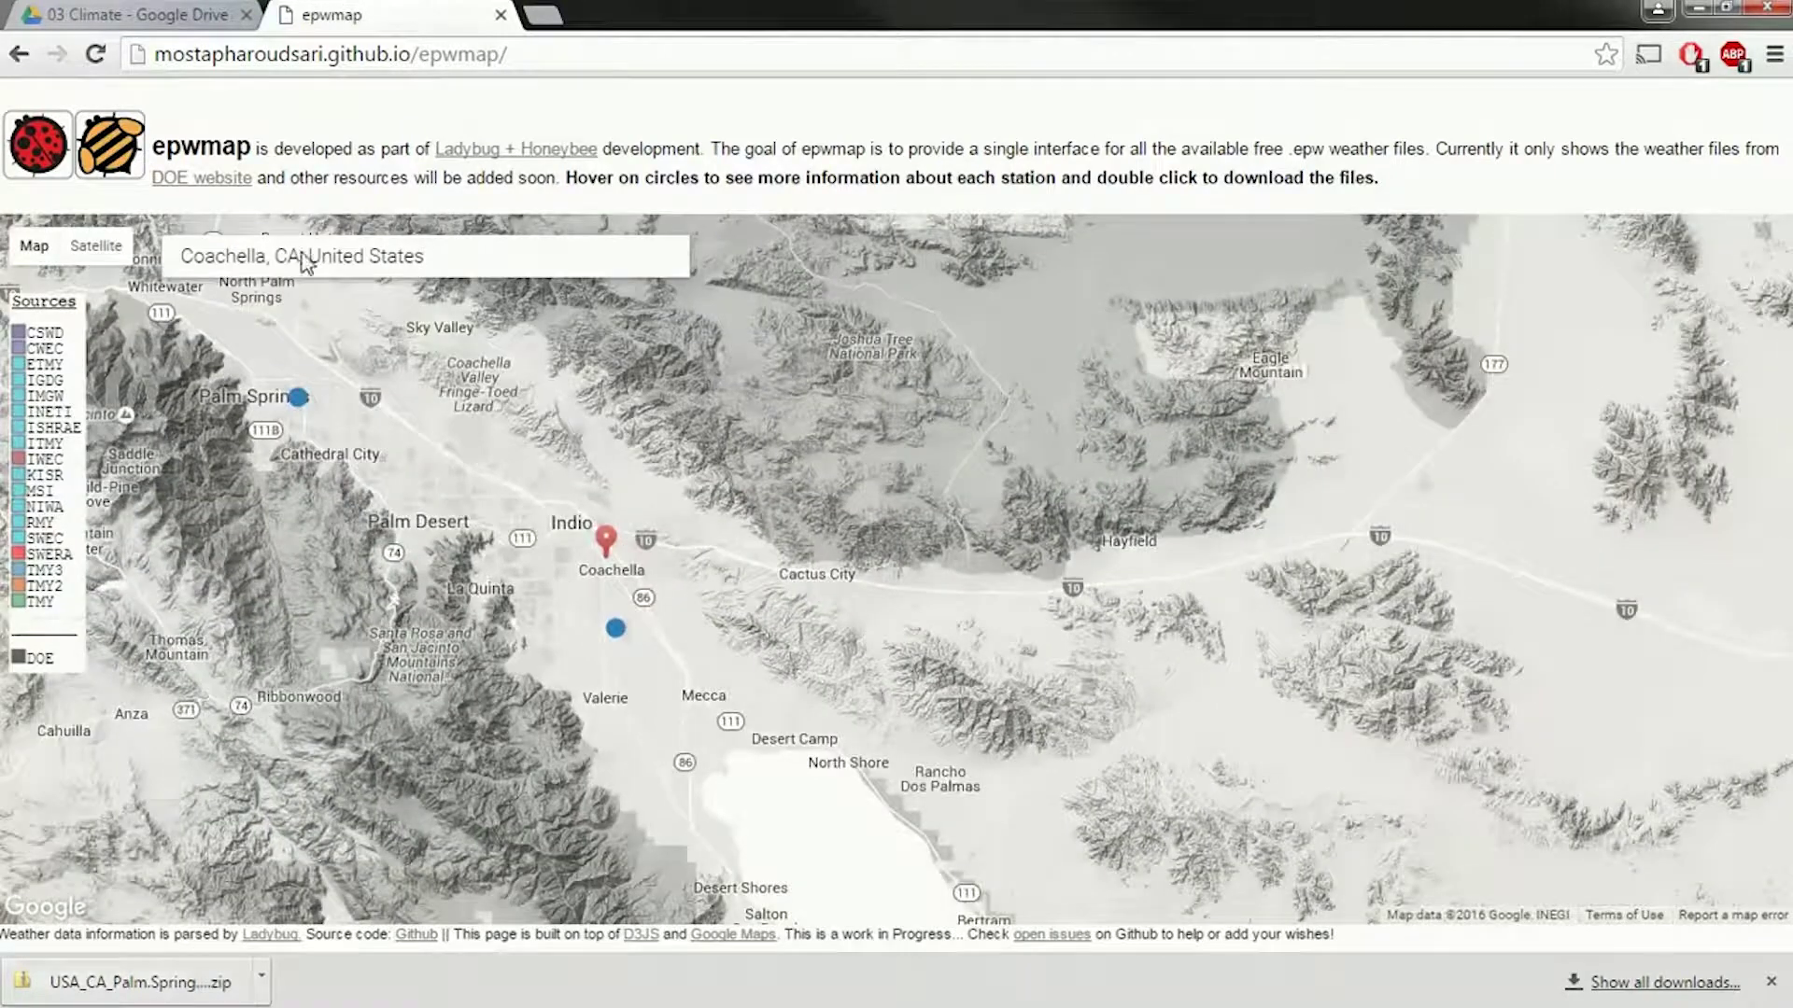
pyautogui.click(402, 266)
pyautogui.moveTo(504, 264); pyautogui.dragTo(151, 245)
# Search for Astana, Kazakhstan and zoom out around it
pyautogui.write('astana')
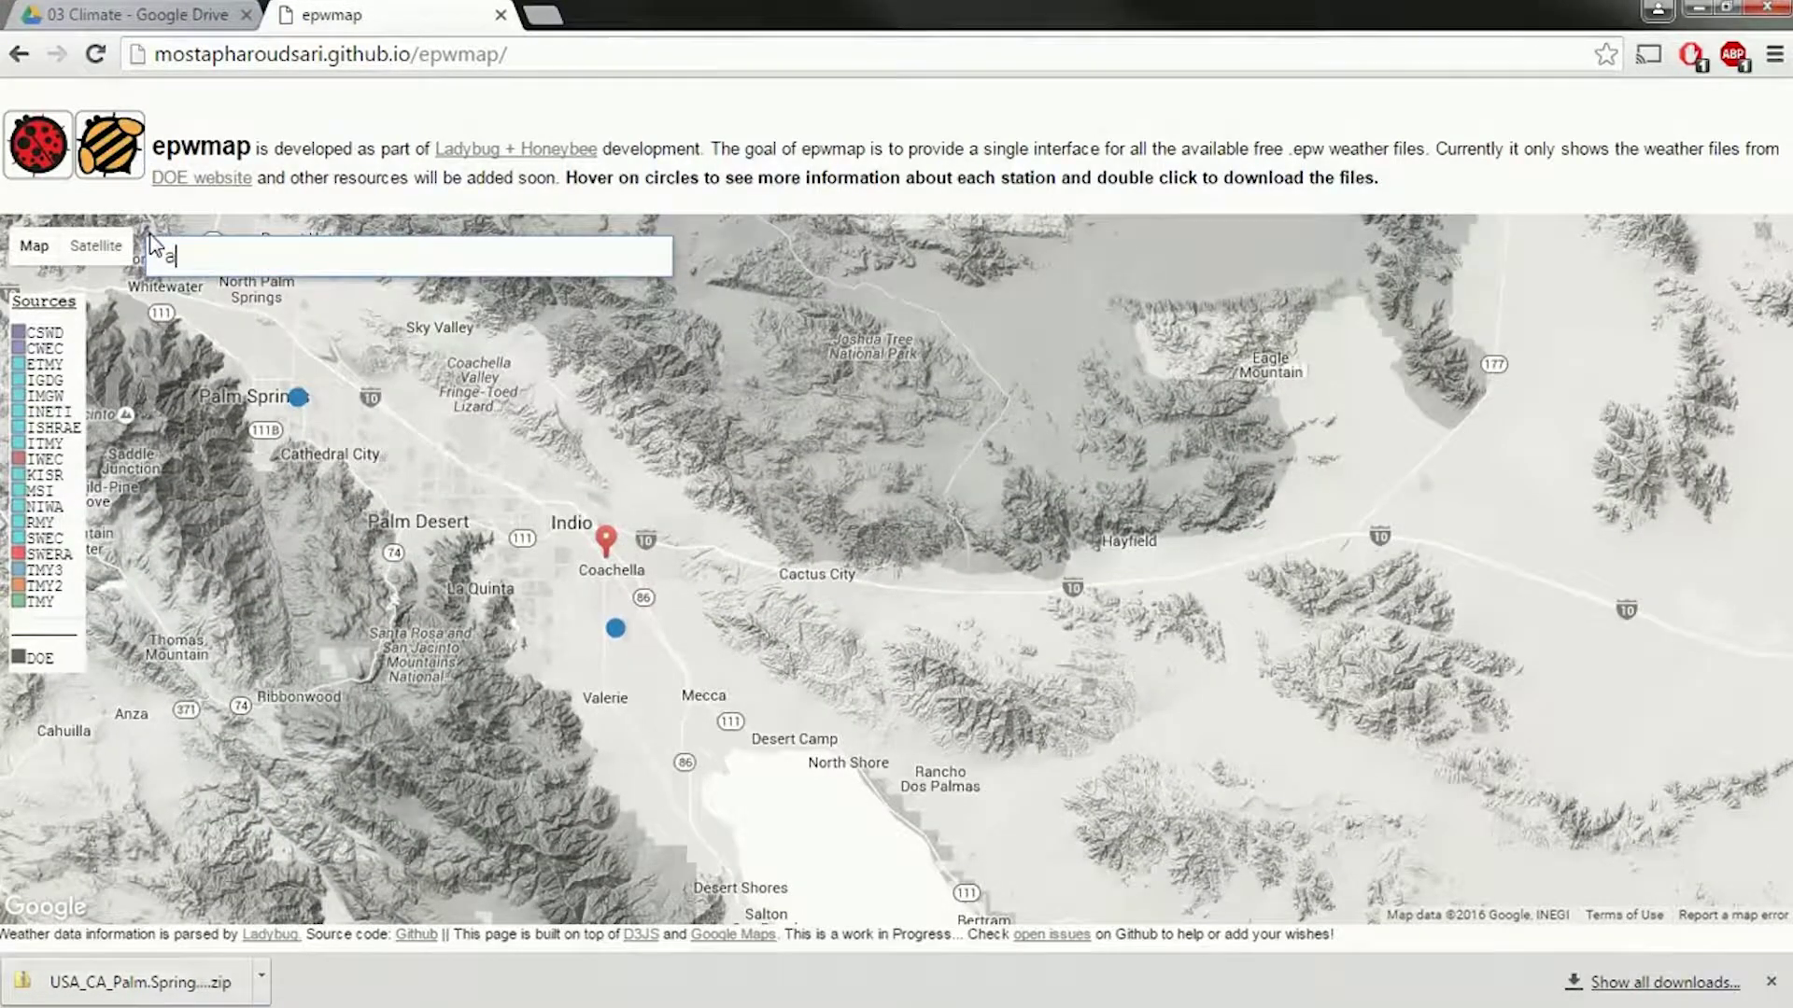
pyautogui.press('Down')
pyautogui.press('Return')
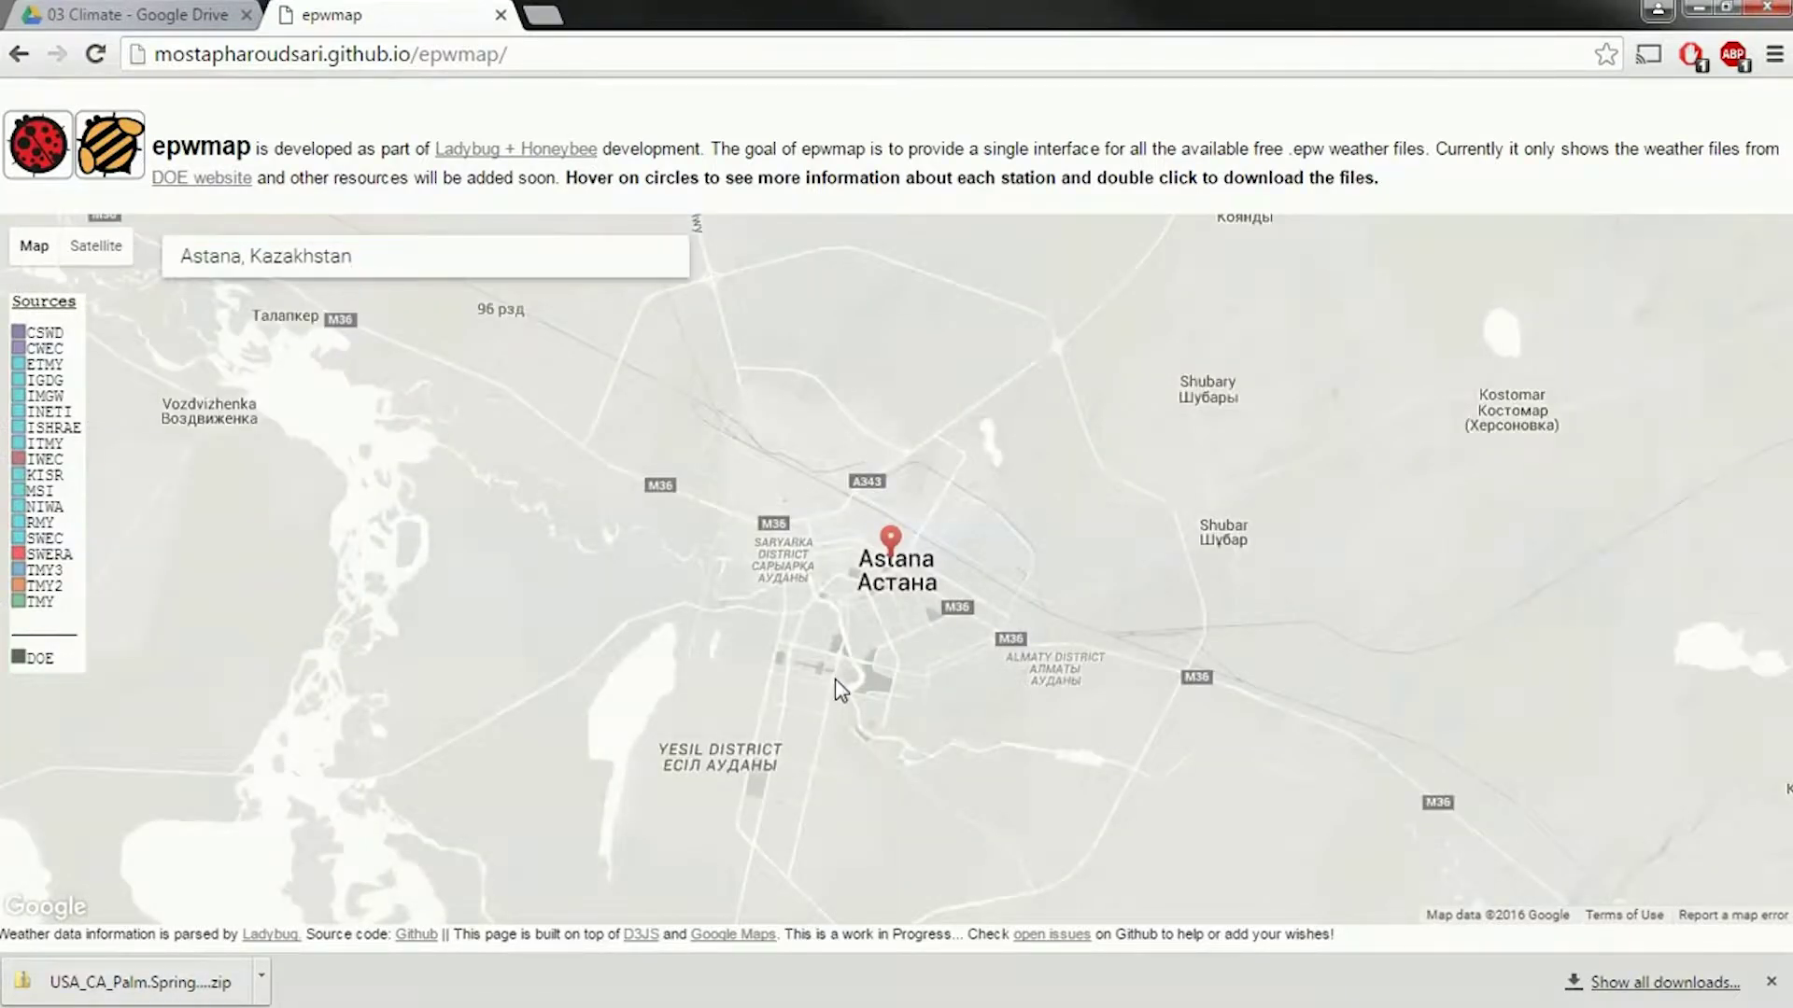
pyautogui.moveTo(834, 679); pyautogui.dragTo(849, 638)
pyautogui.scroll(-4, 809, 560)
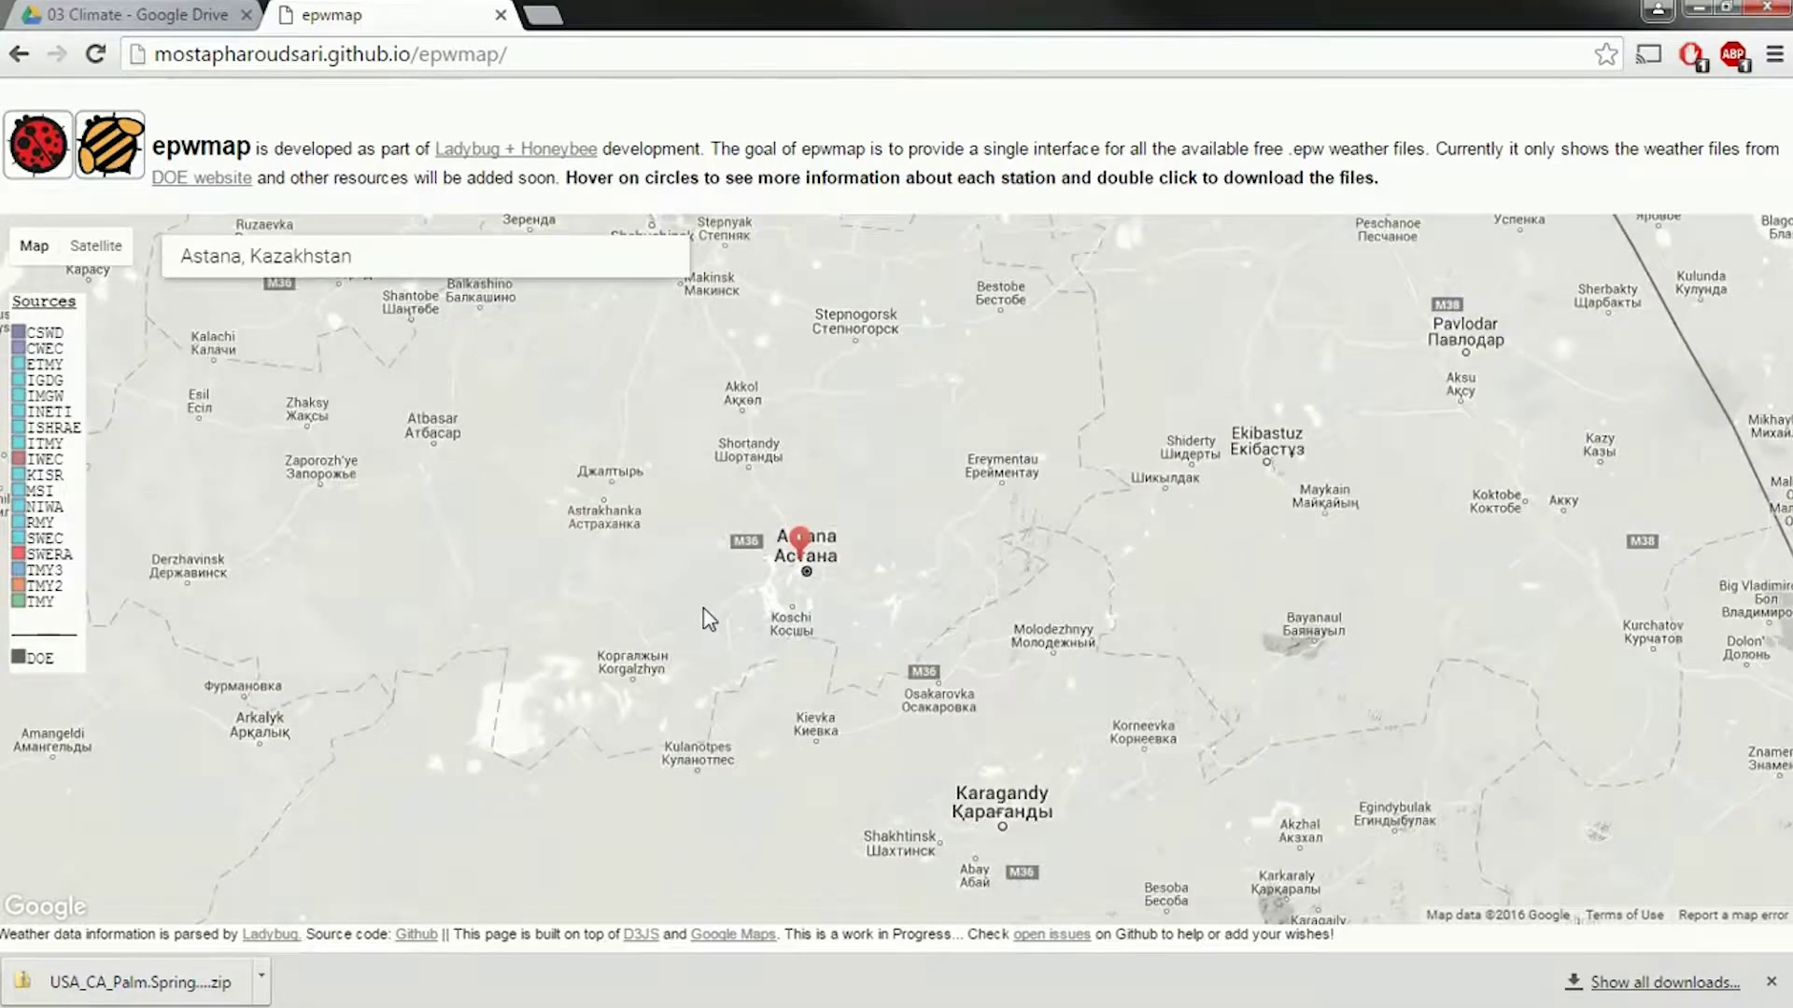
pyautogui.scroll(-1, 710, 619)
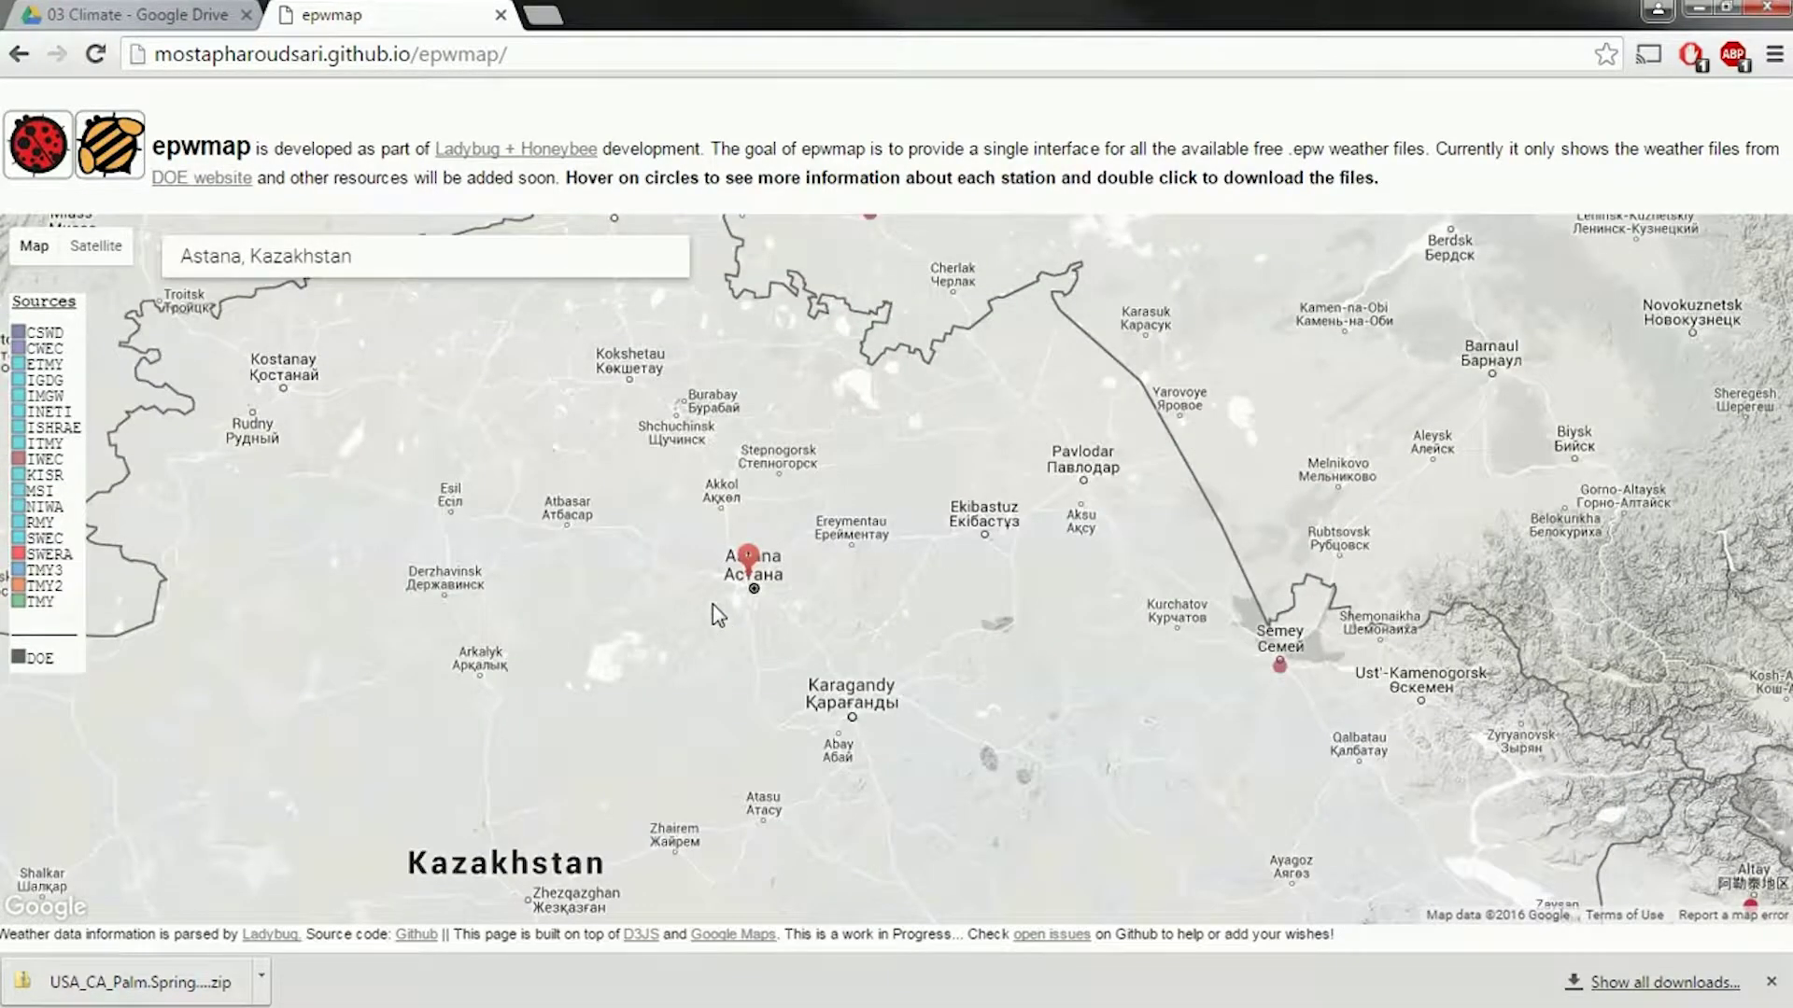
# Re-centre the map on Astana and open the White Box Technologies weather site in a new tab
pyautogui.moveTo(581, 584); pyautogui.dragTo(603, 554)
pyautogui.moveTo(1312, 665)
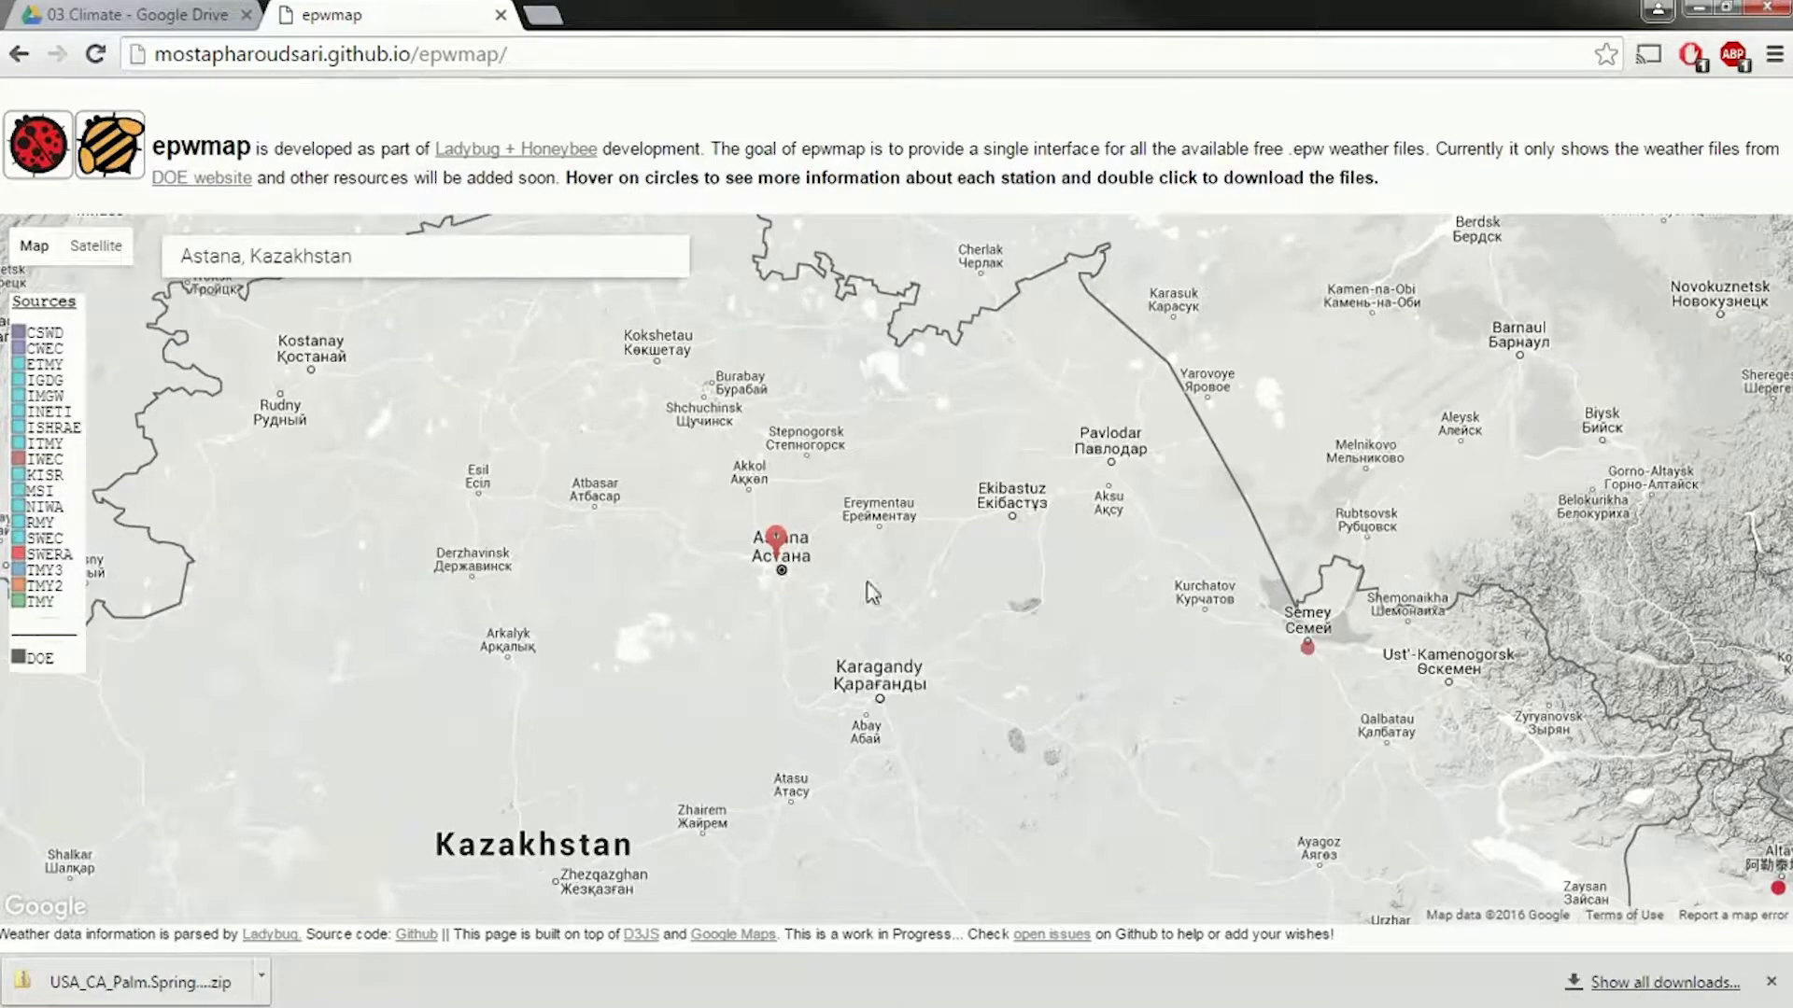
pyautogui.scroll(1, 1187, 686)
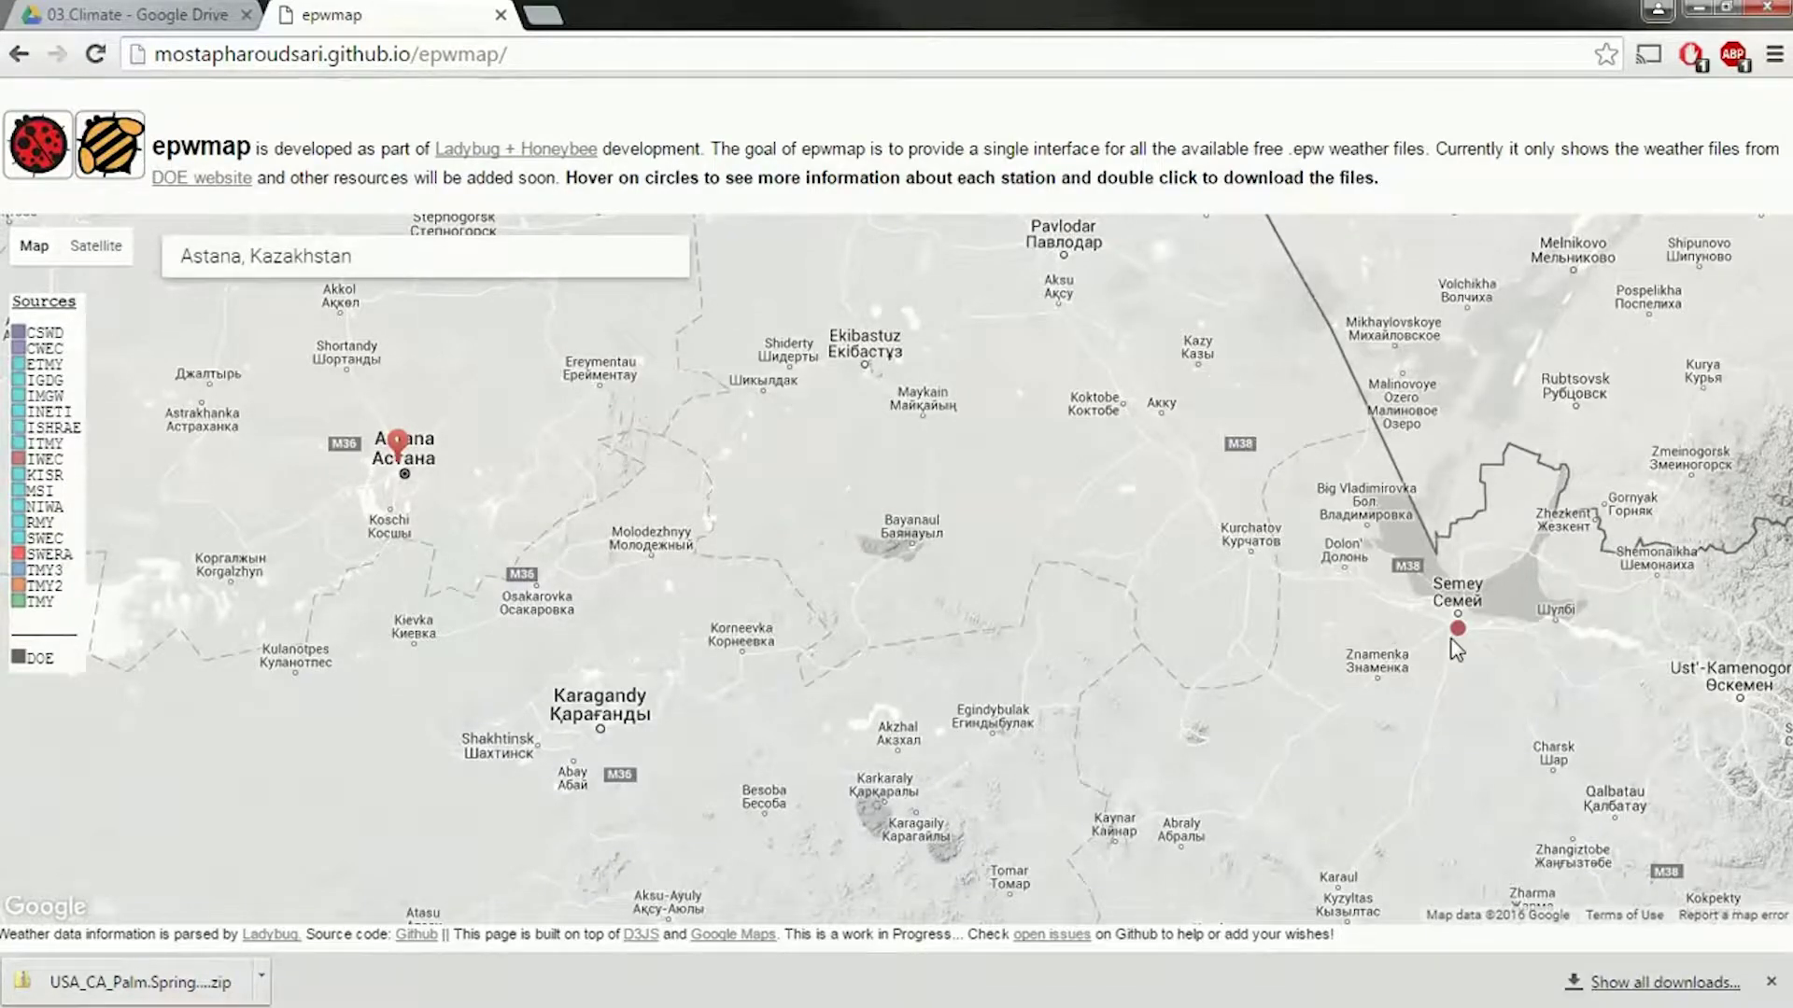
pyautogui.moveTo(1409, 697); pyautogui.dragTo(1438, 693)
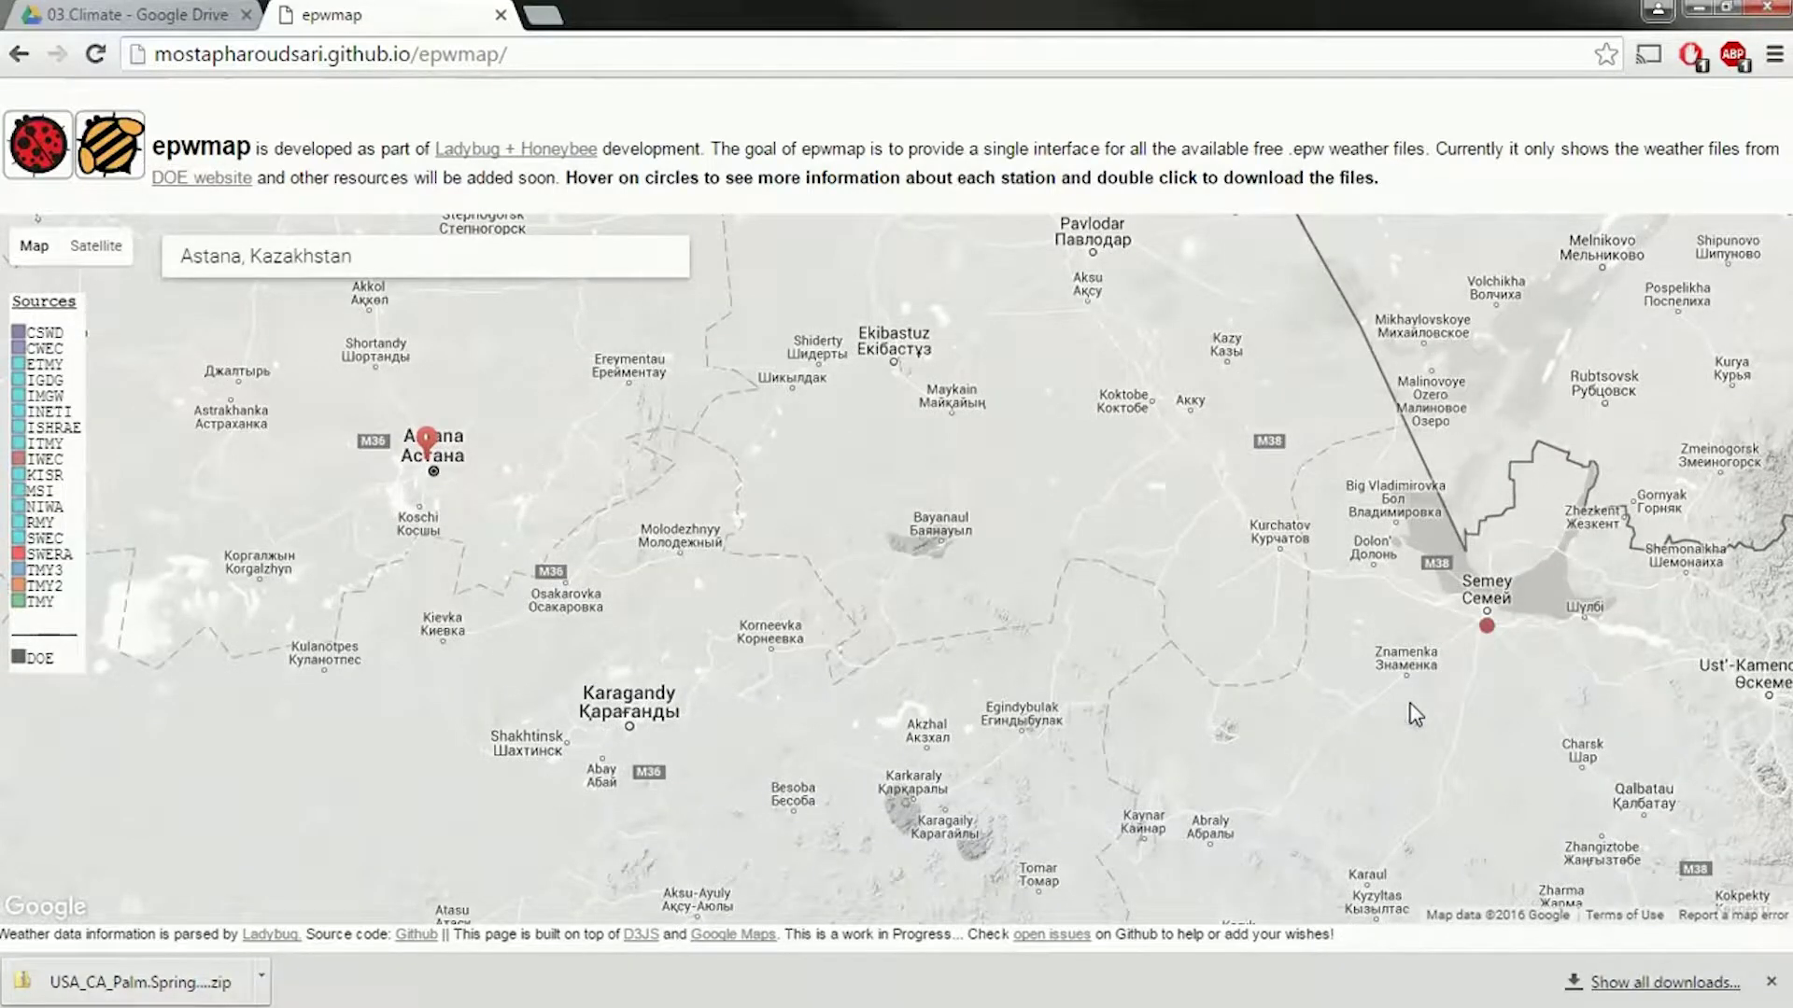
pyautogui.moveTo(1488, 626)
pyautogui.moveTo(1024, 696); pyautogui.dragTo(1243, 701)
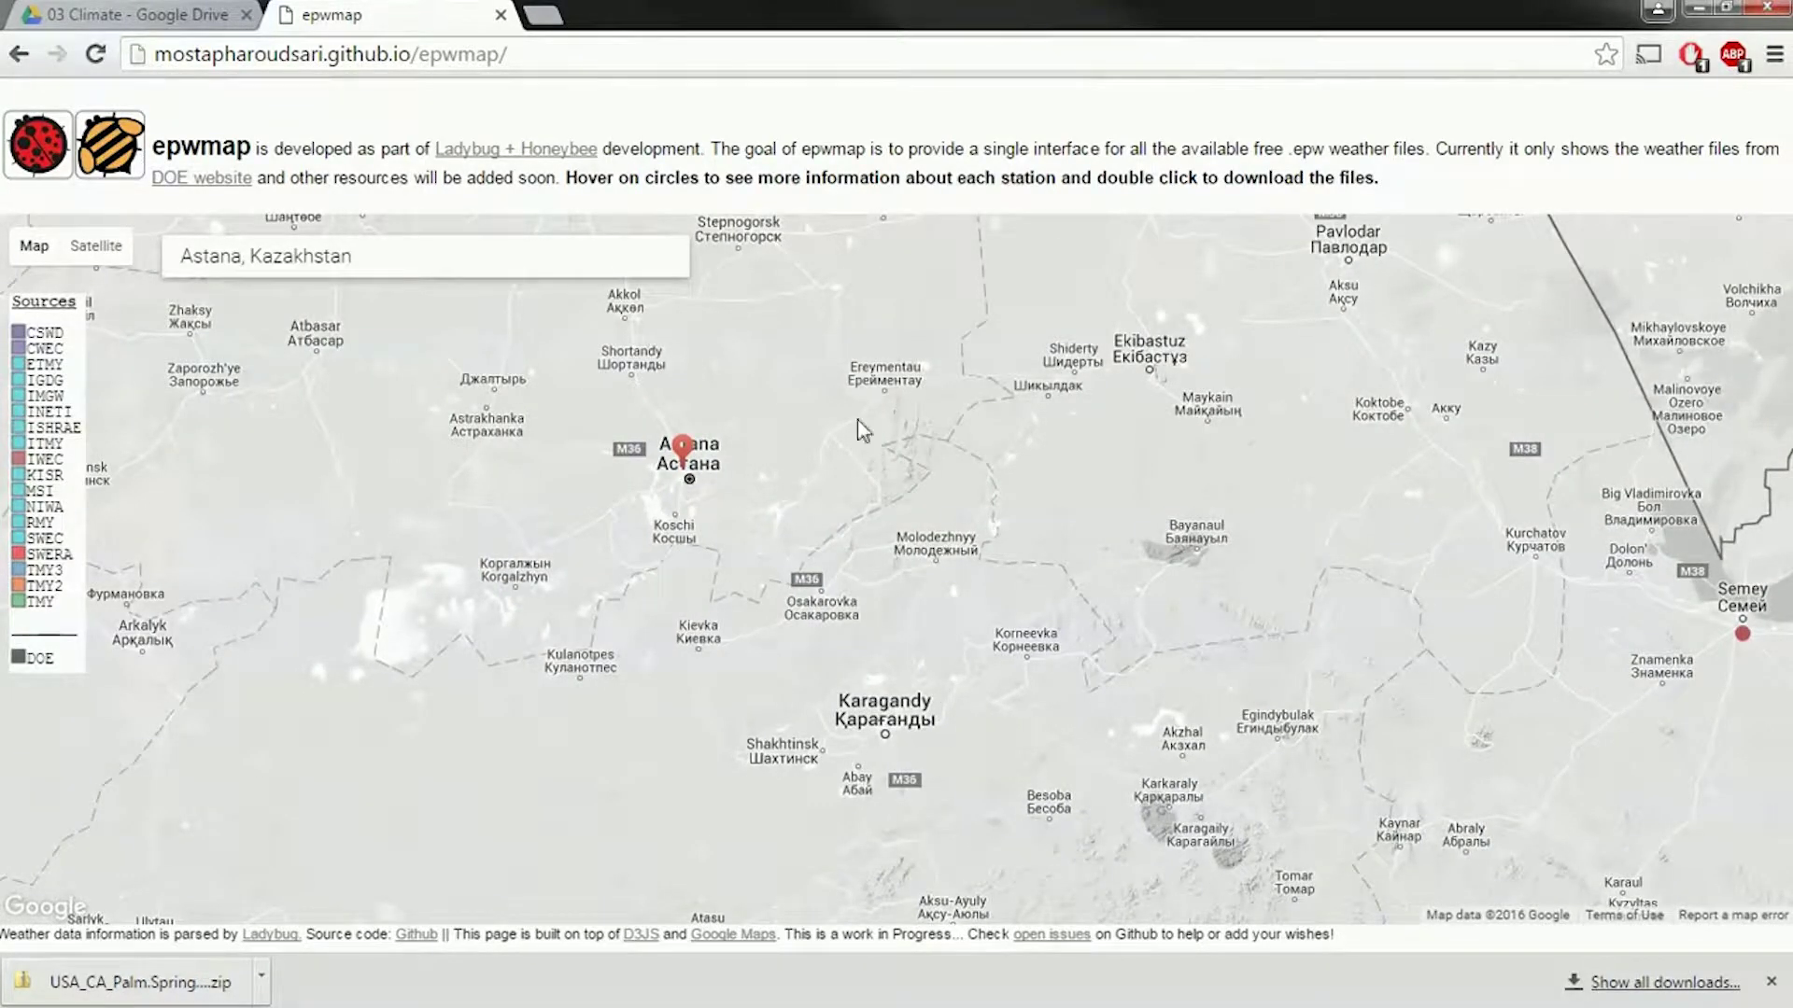
pyautogui.doubleClick(1157, 764)
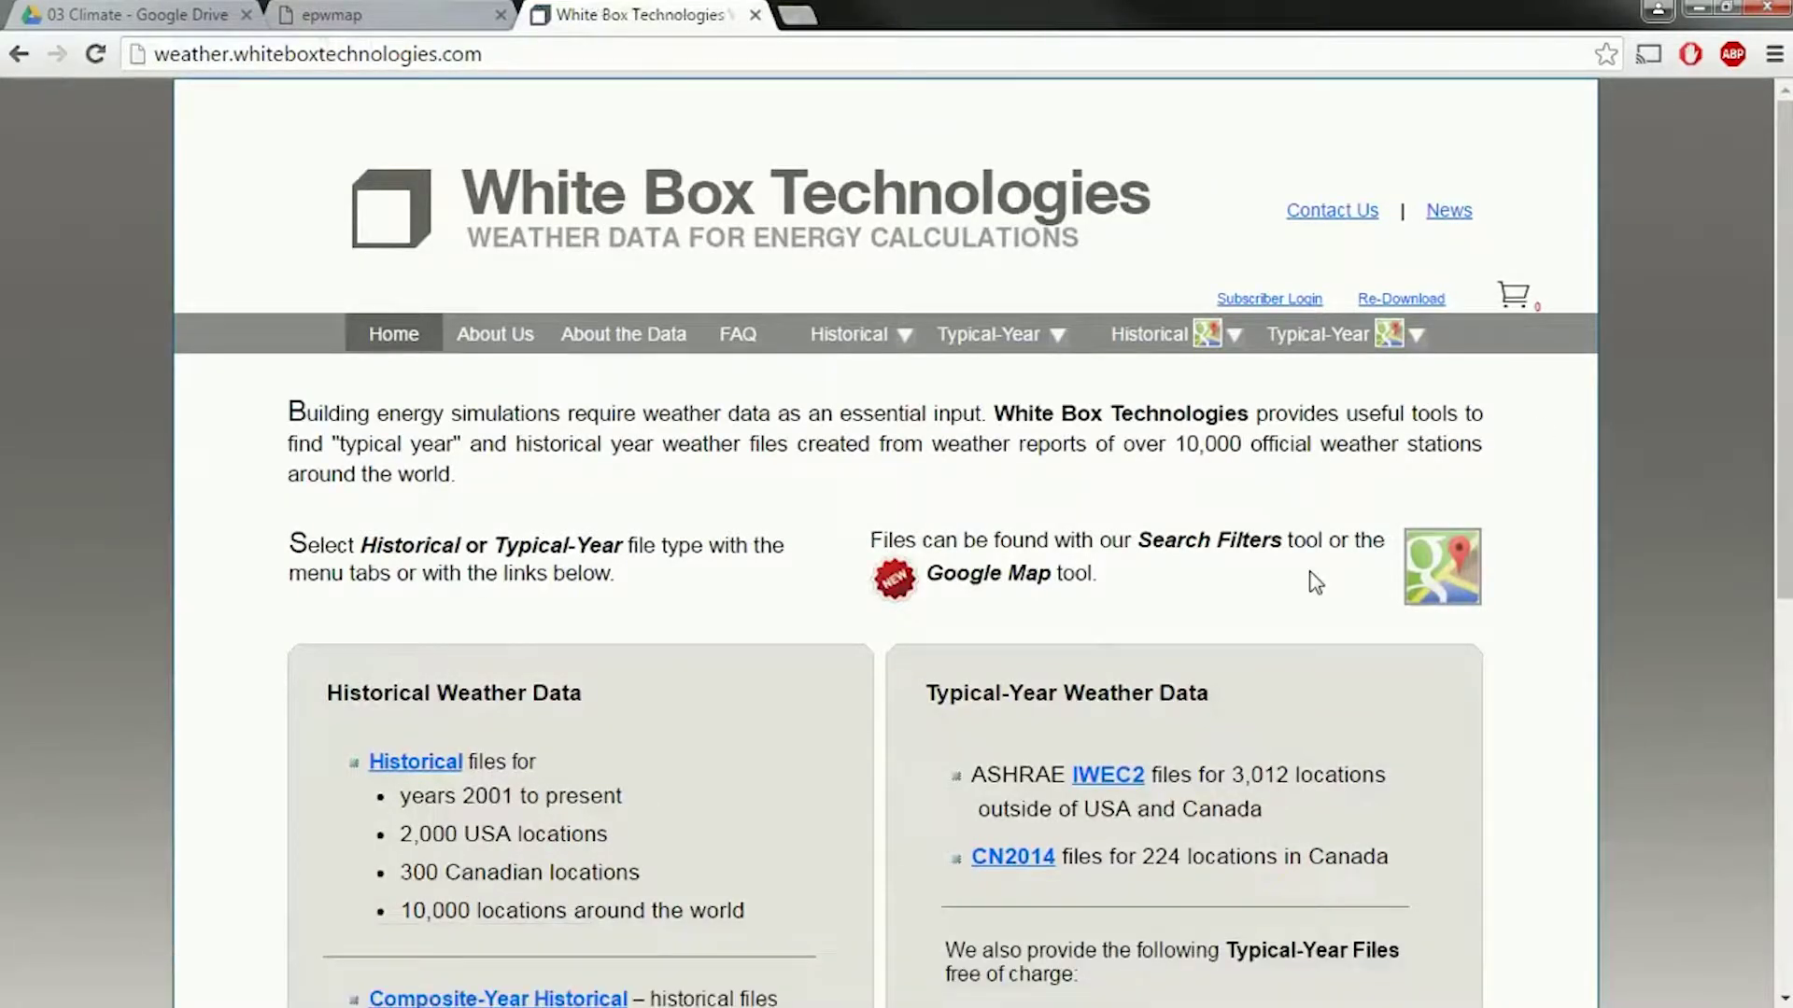
# Open the IWEC2 ($35) station map from the Typical-Year map menu
pyautogui.moveTo(1359, 334)
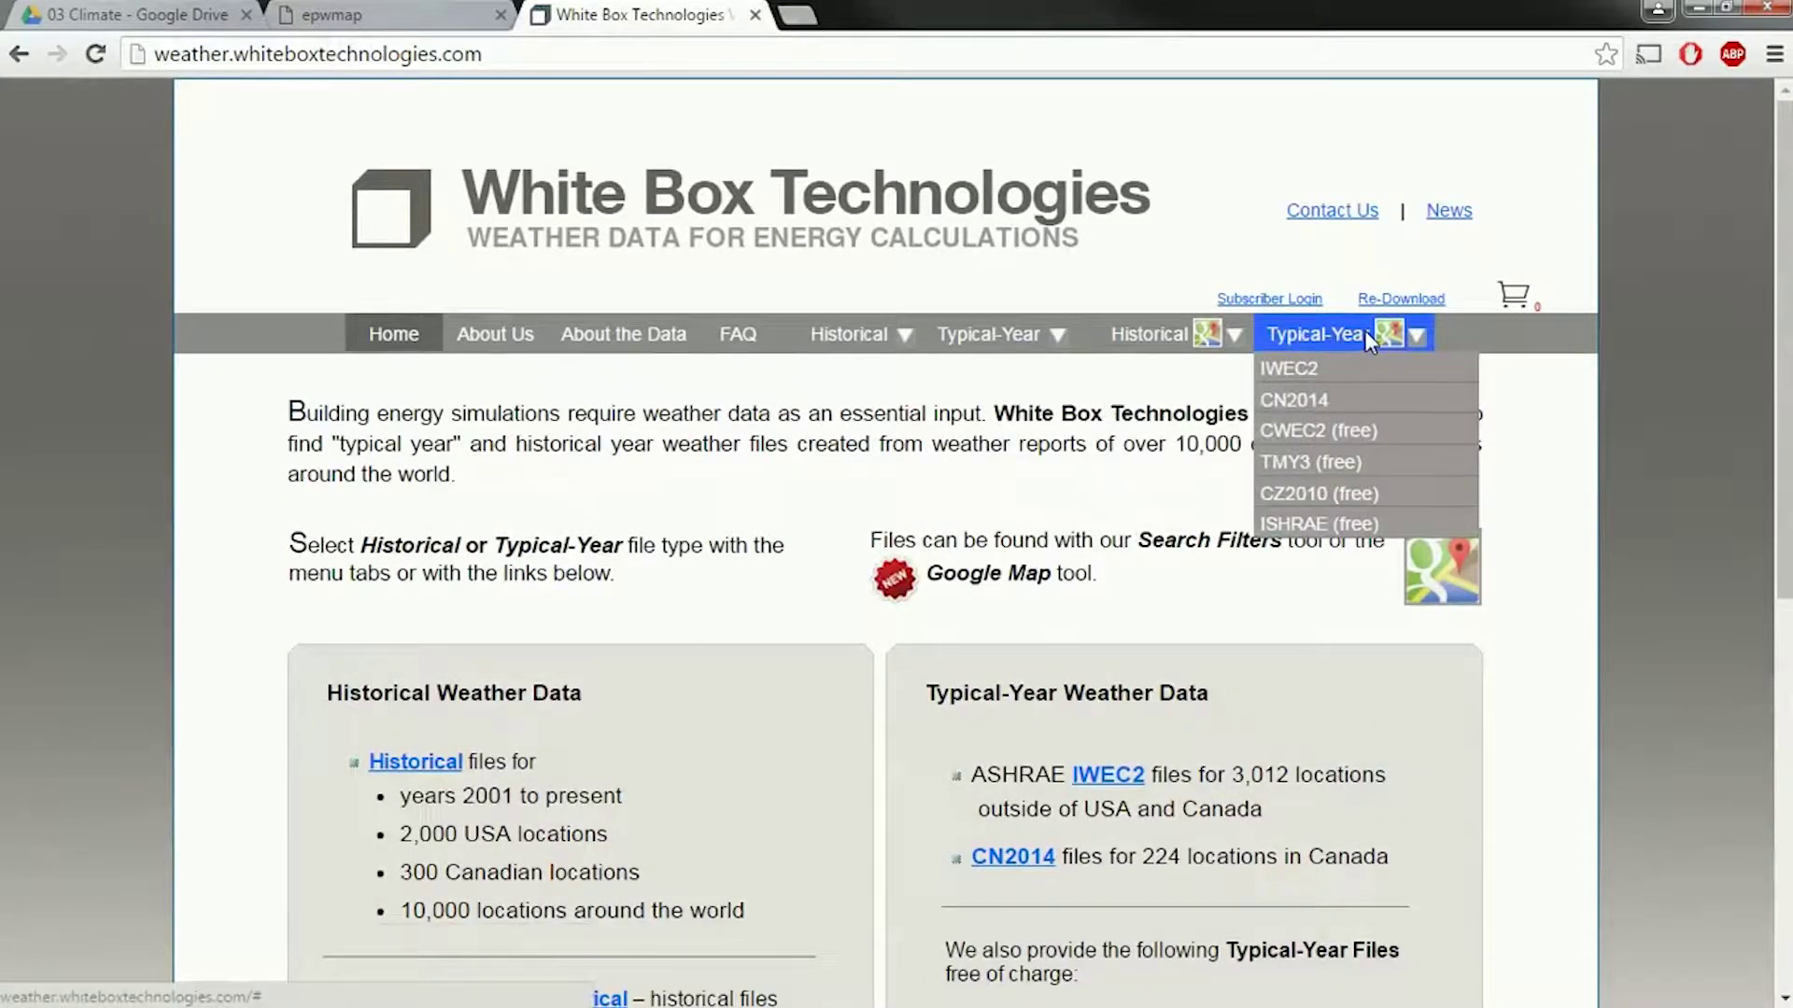
pyautogui.click(1296, 366)
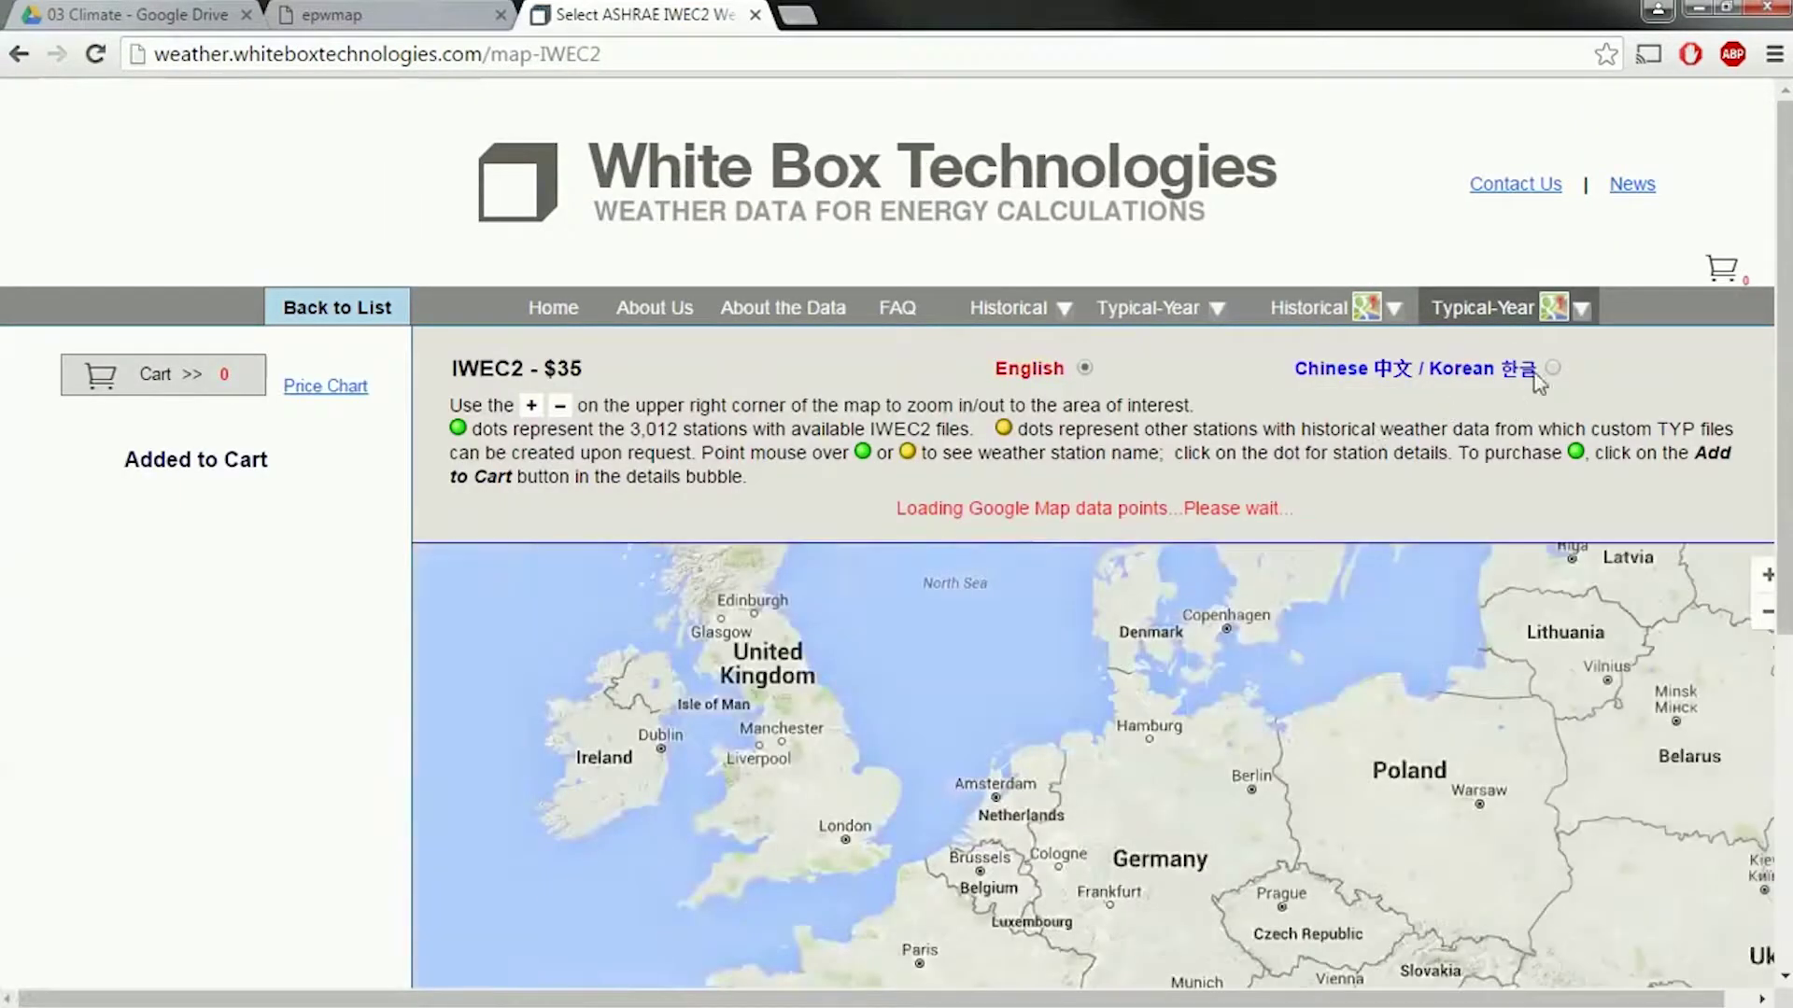
pyautogui.moveTo(1517, 316)
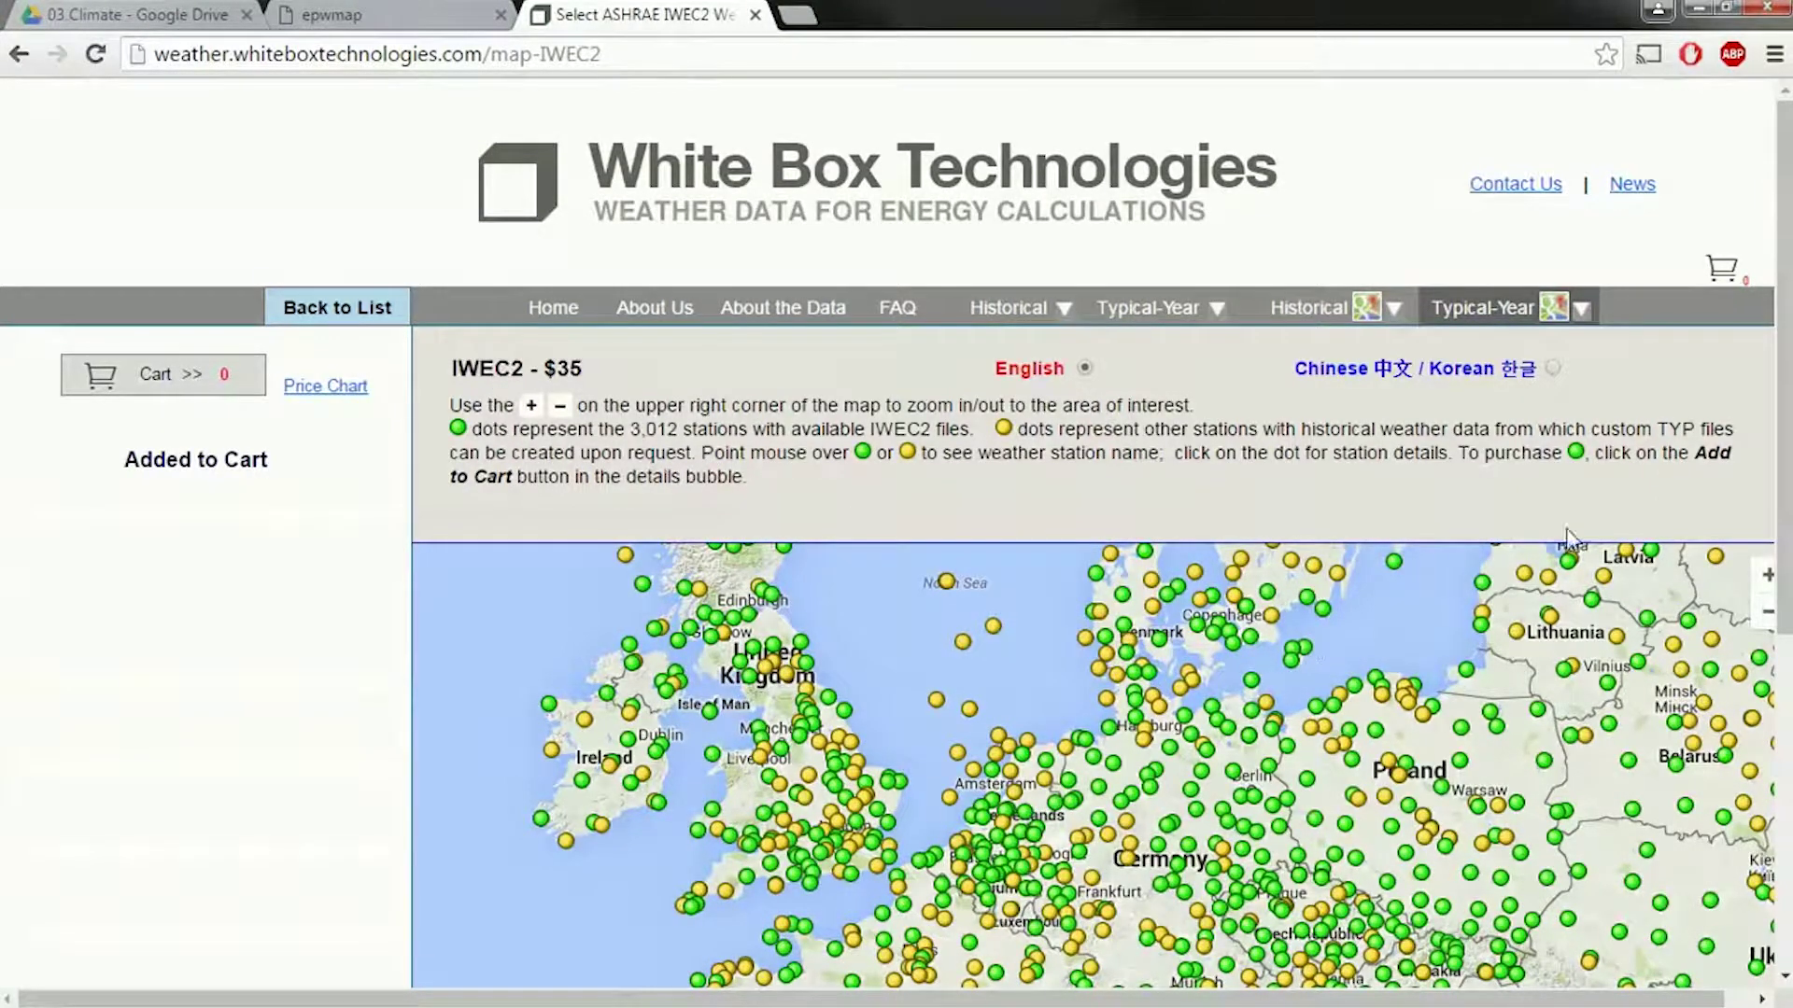
# Scroll down to the IWEC2 map and zoom out to a world view
pyautogui.moveTo(1779, 280); pyautogui.dragTo(1778, 514)
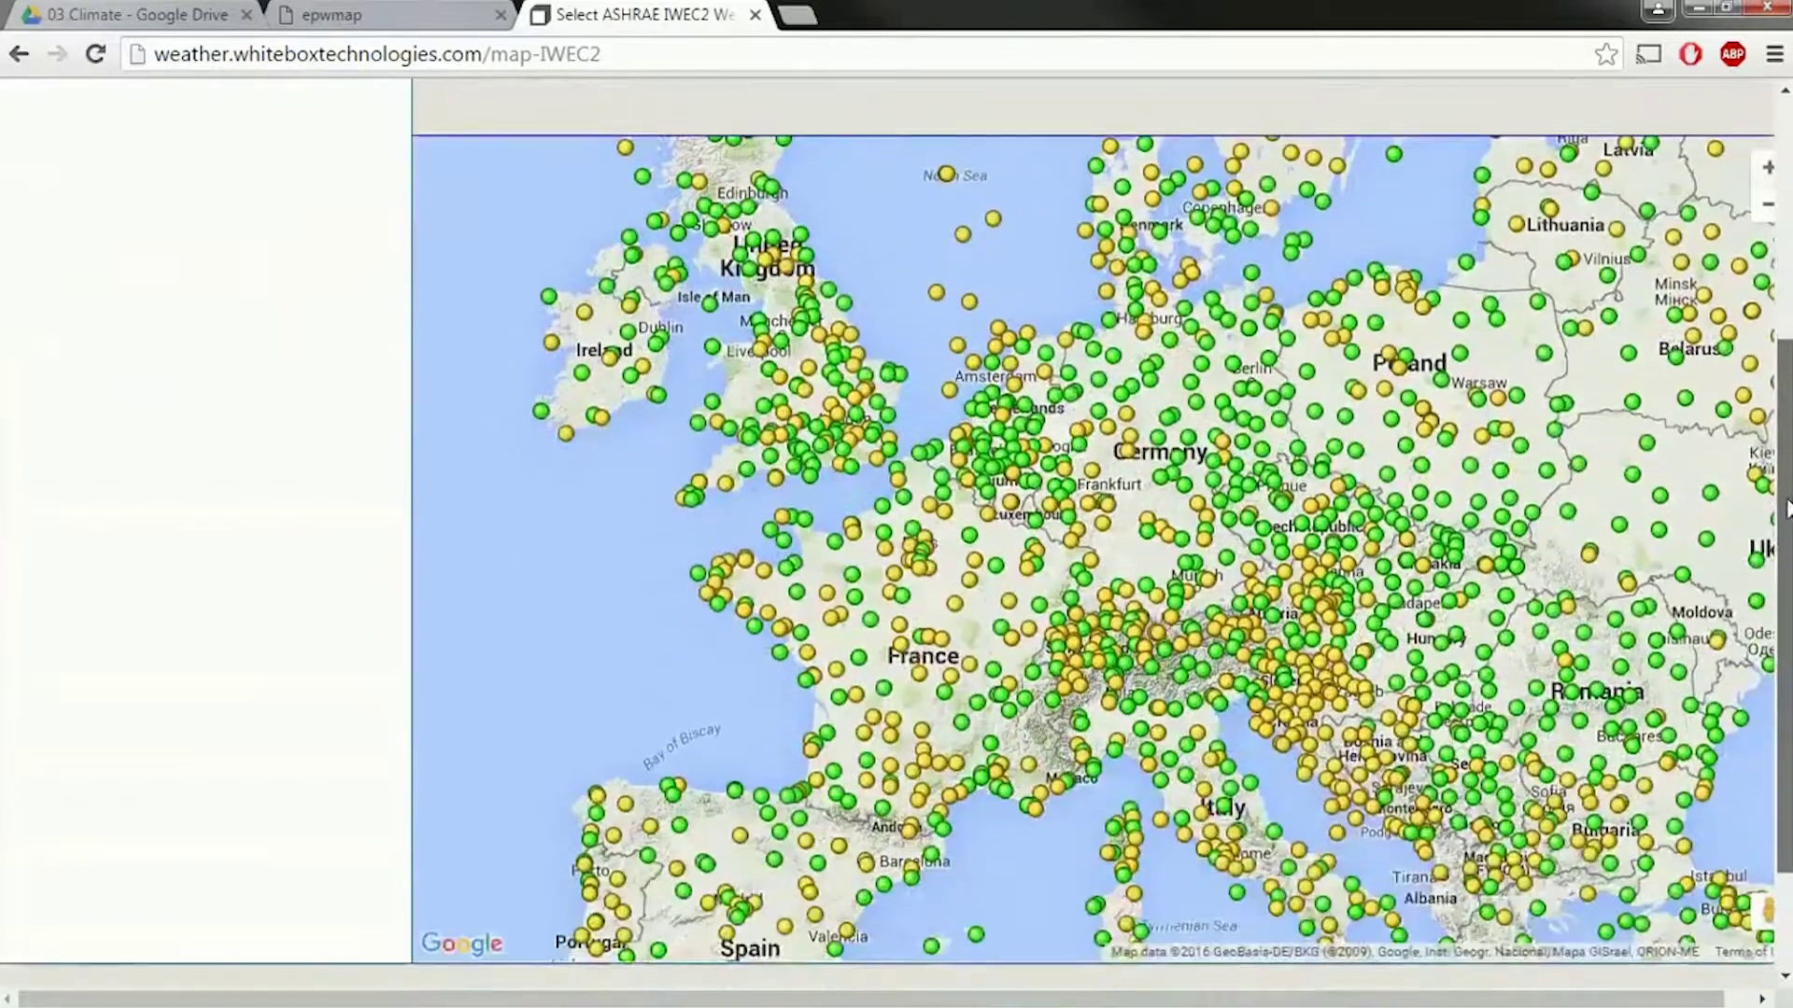
pyautogui.moveTo(629, 667); pyautogui.dragTo(592, 624)
pyautogui.scroll(-3, 1085, 467)
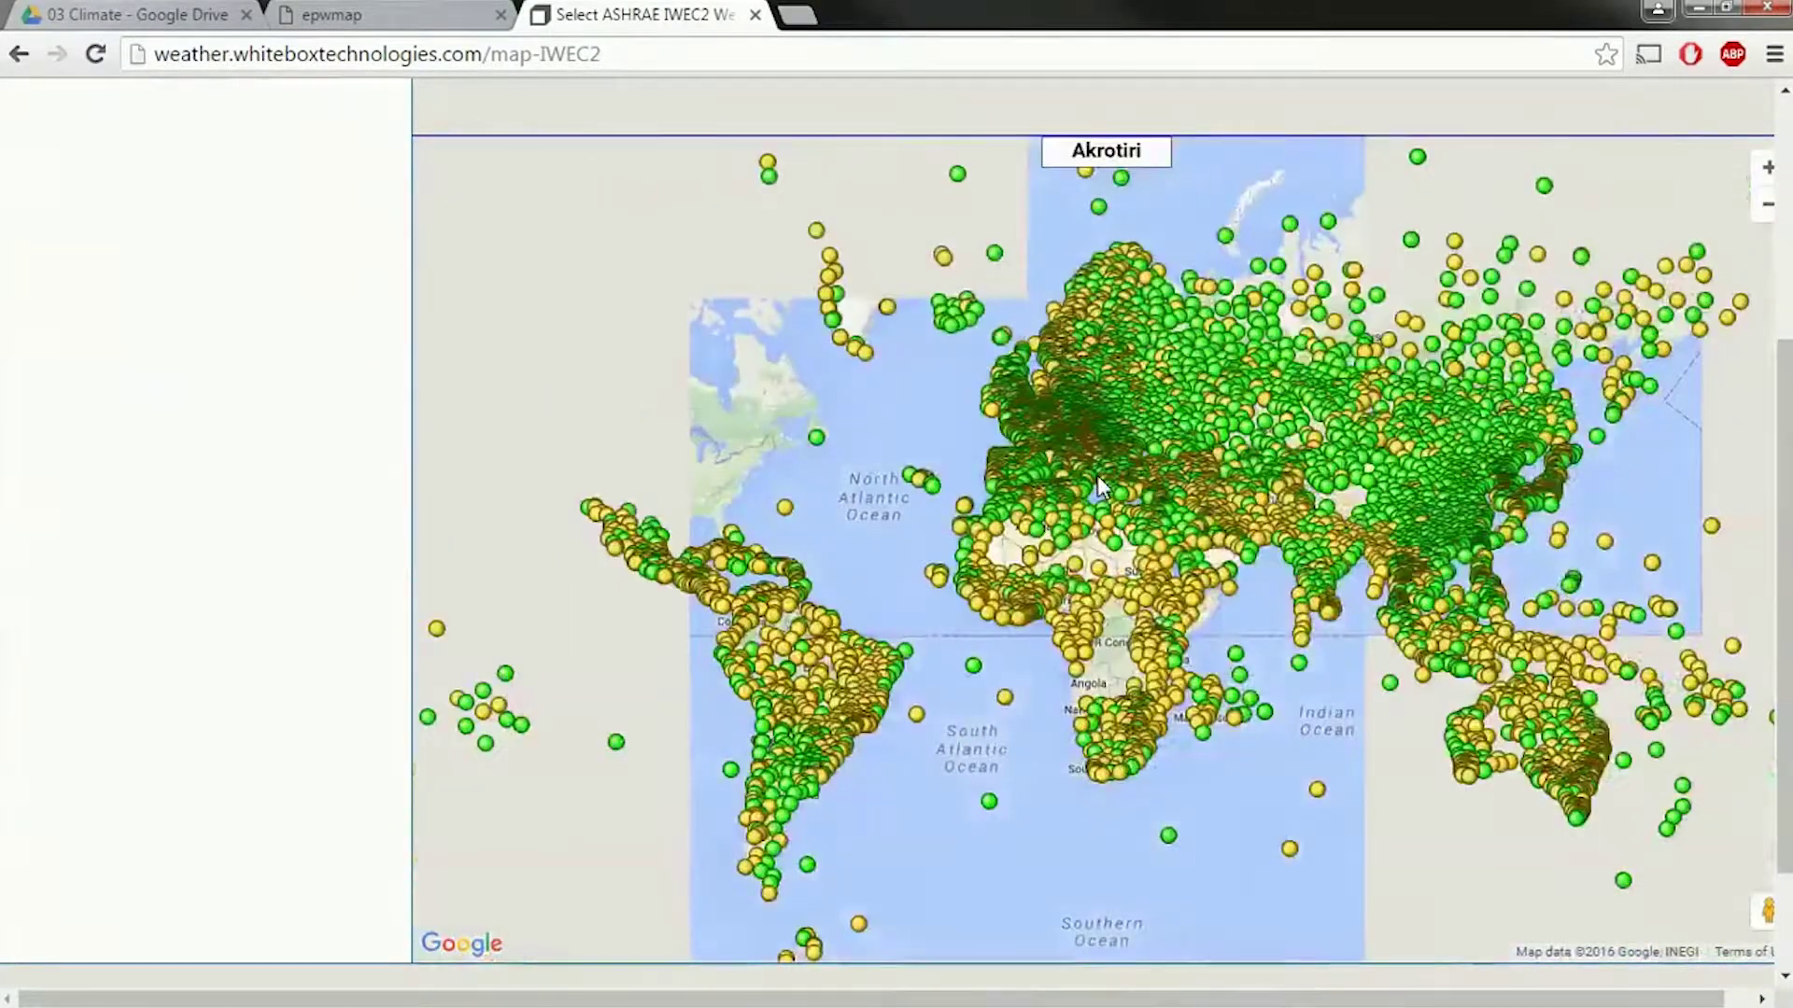
pyautogui.scroll(-1, 1096, 474)
pyautogui.scroll(-2, 1100, 472)
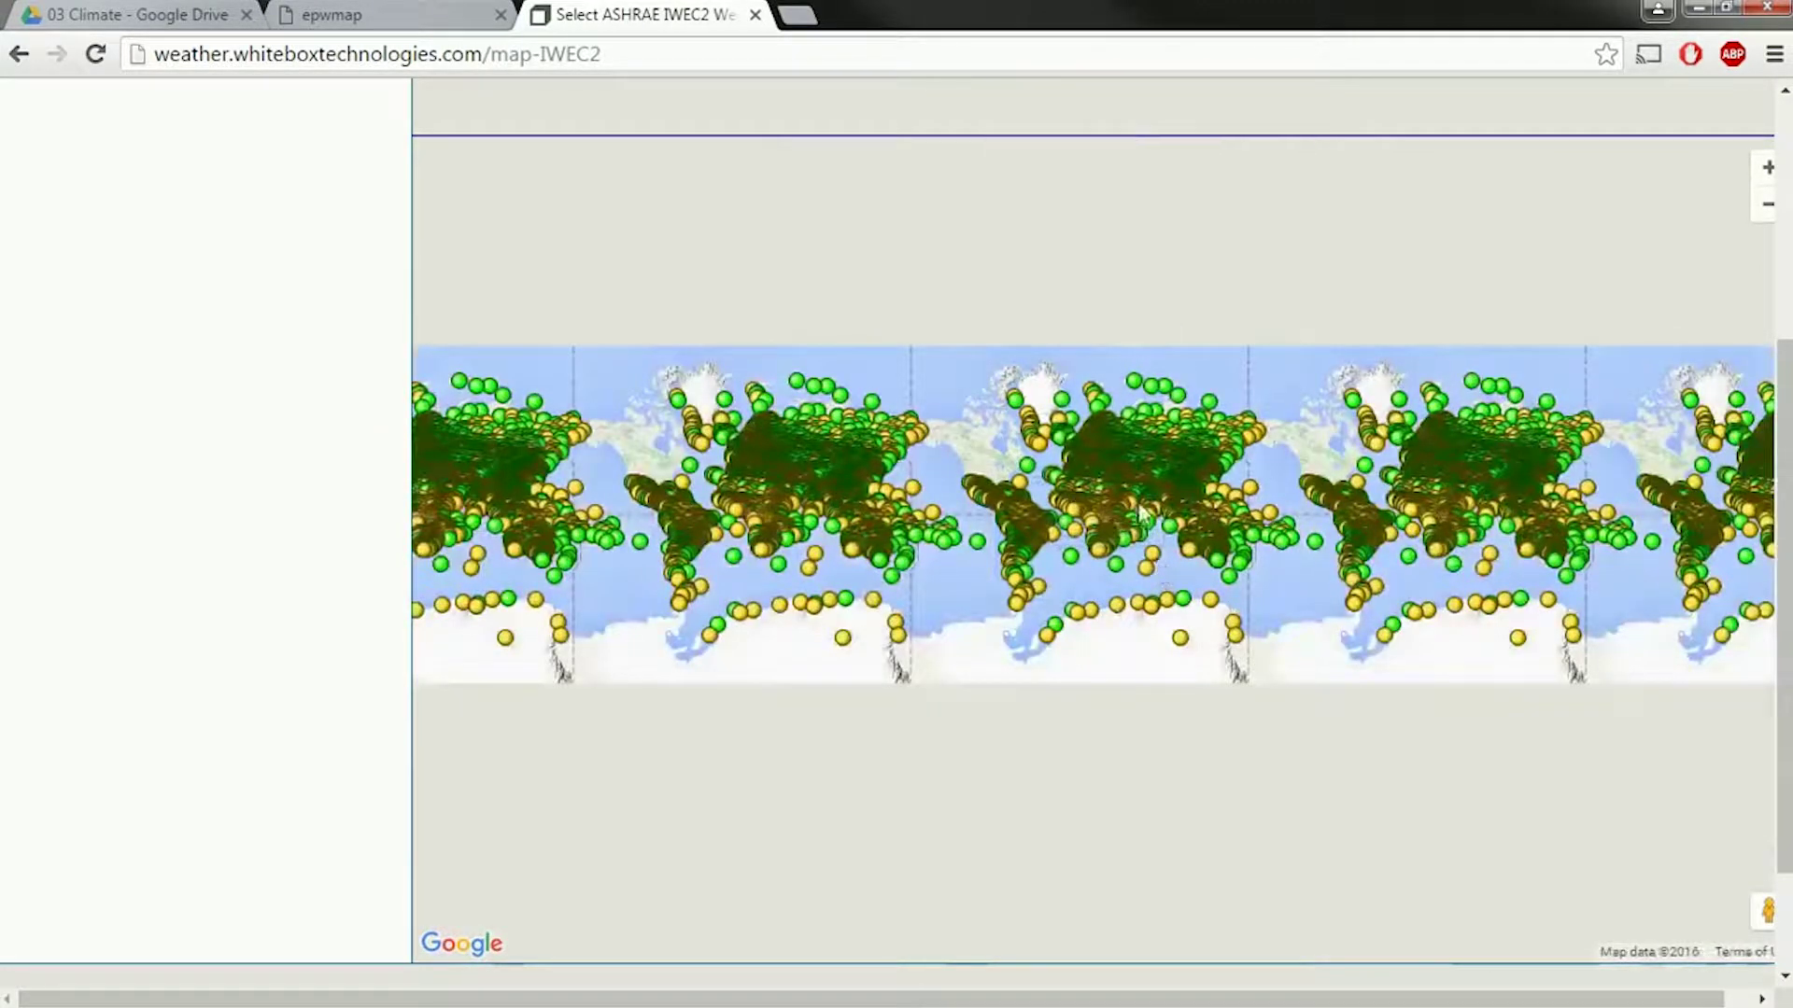
pyautogui.scroll(2, 1163, 445)
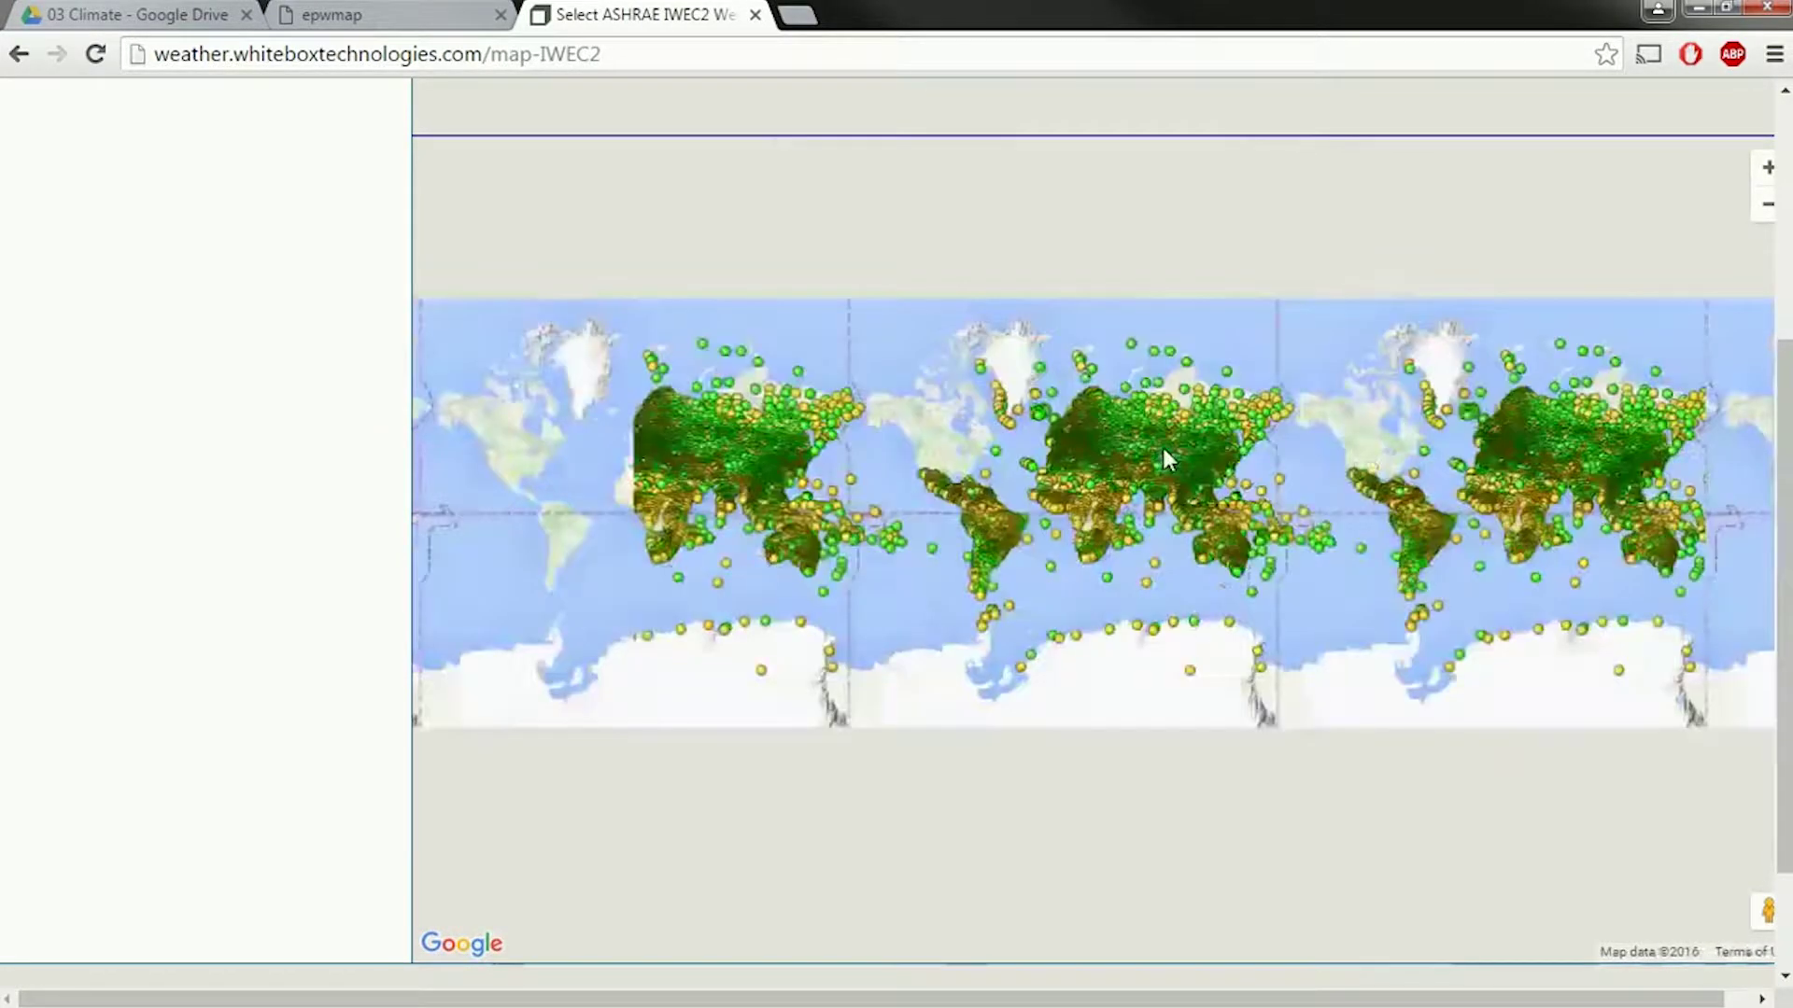
pyautogui.scroll(2, 1162, 439)
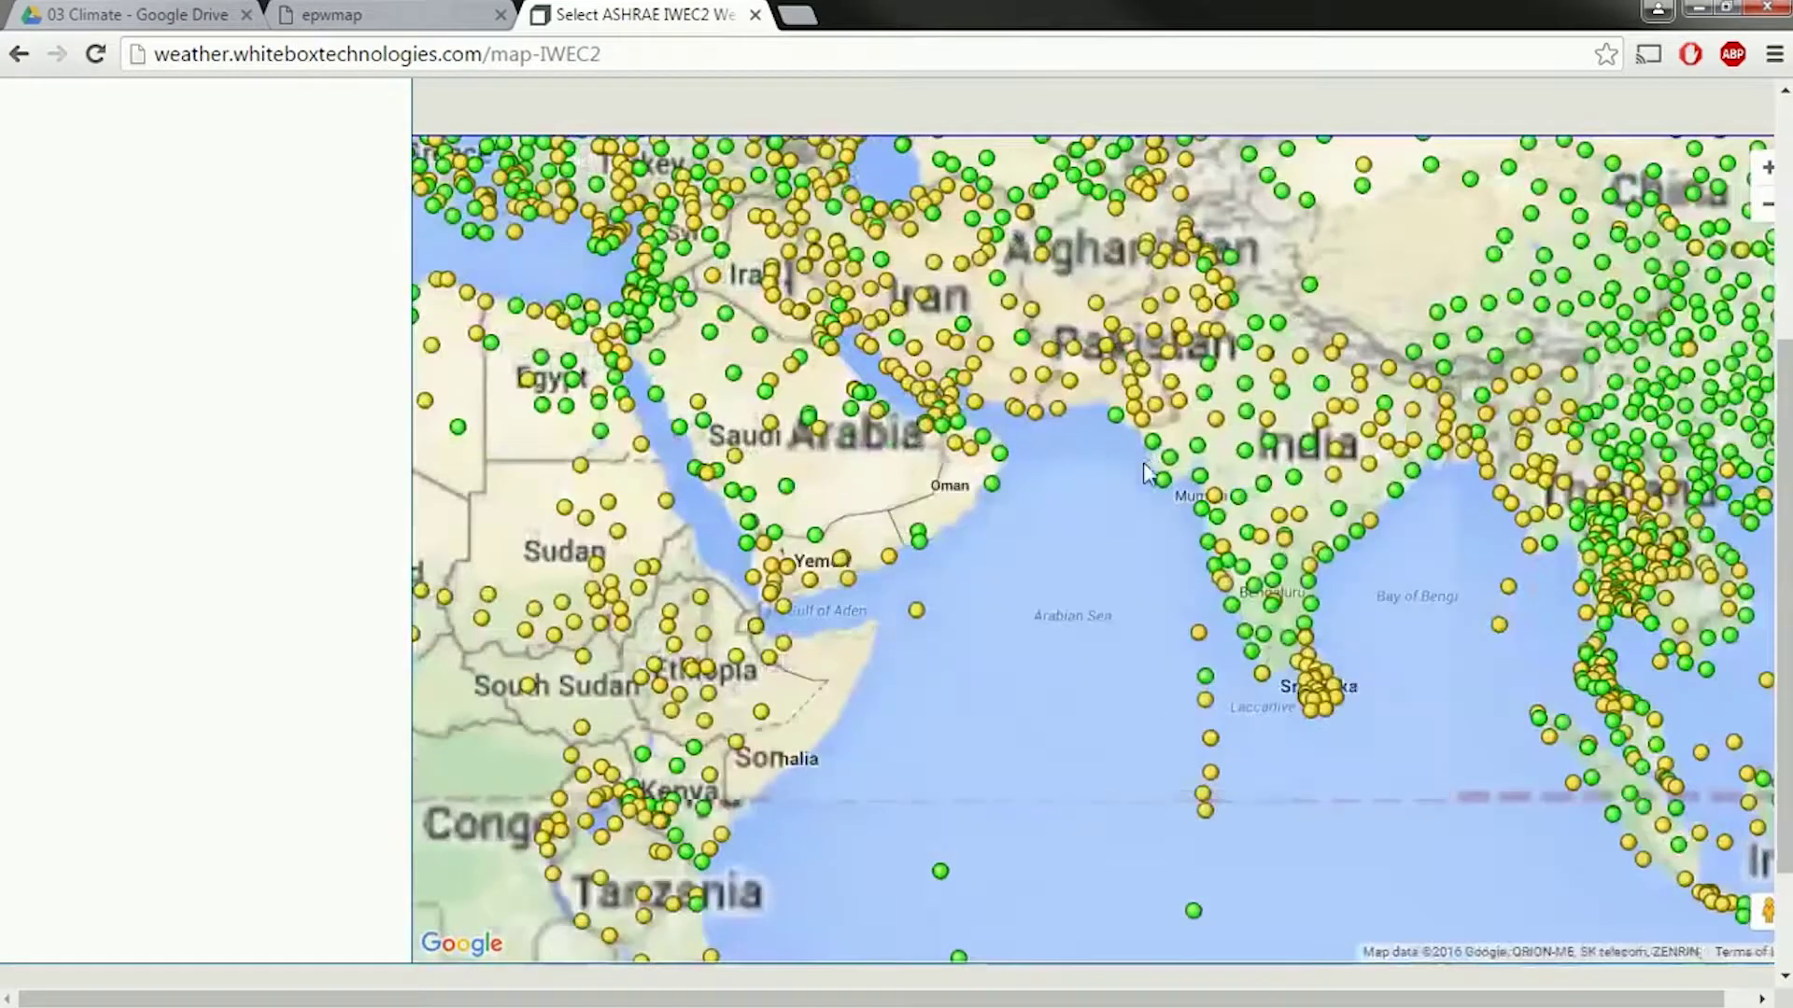
# Pan north to Kazakhstan and zoom in on Astana and Karagandy
pyautogui.moveTo(1090, 495); pyautogui.dragTo(1000, 769)
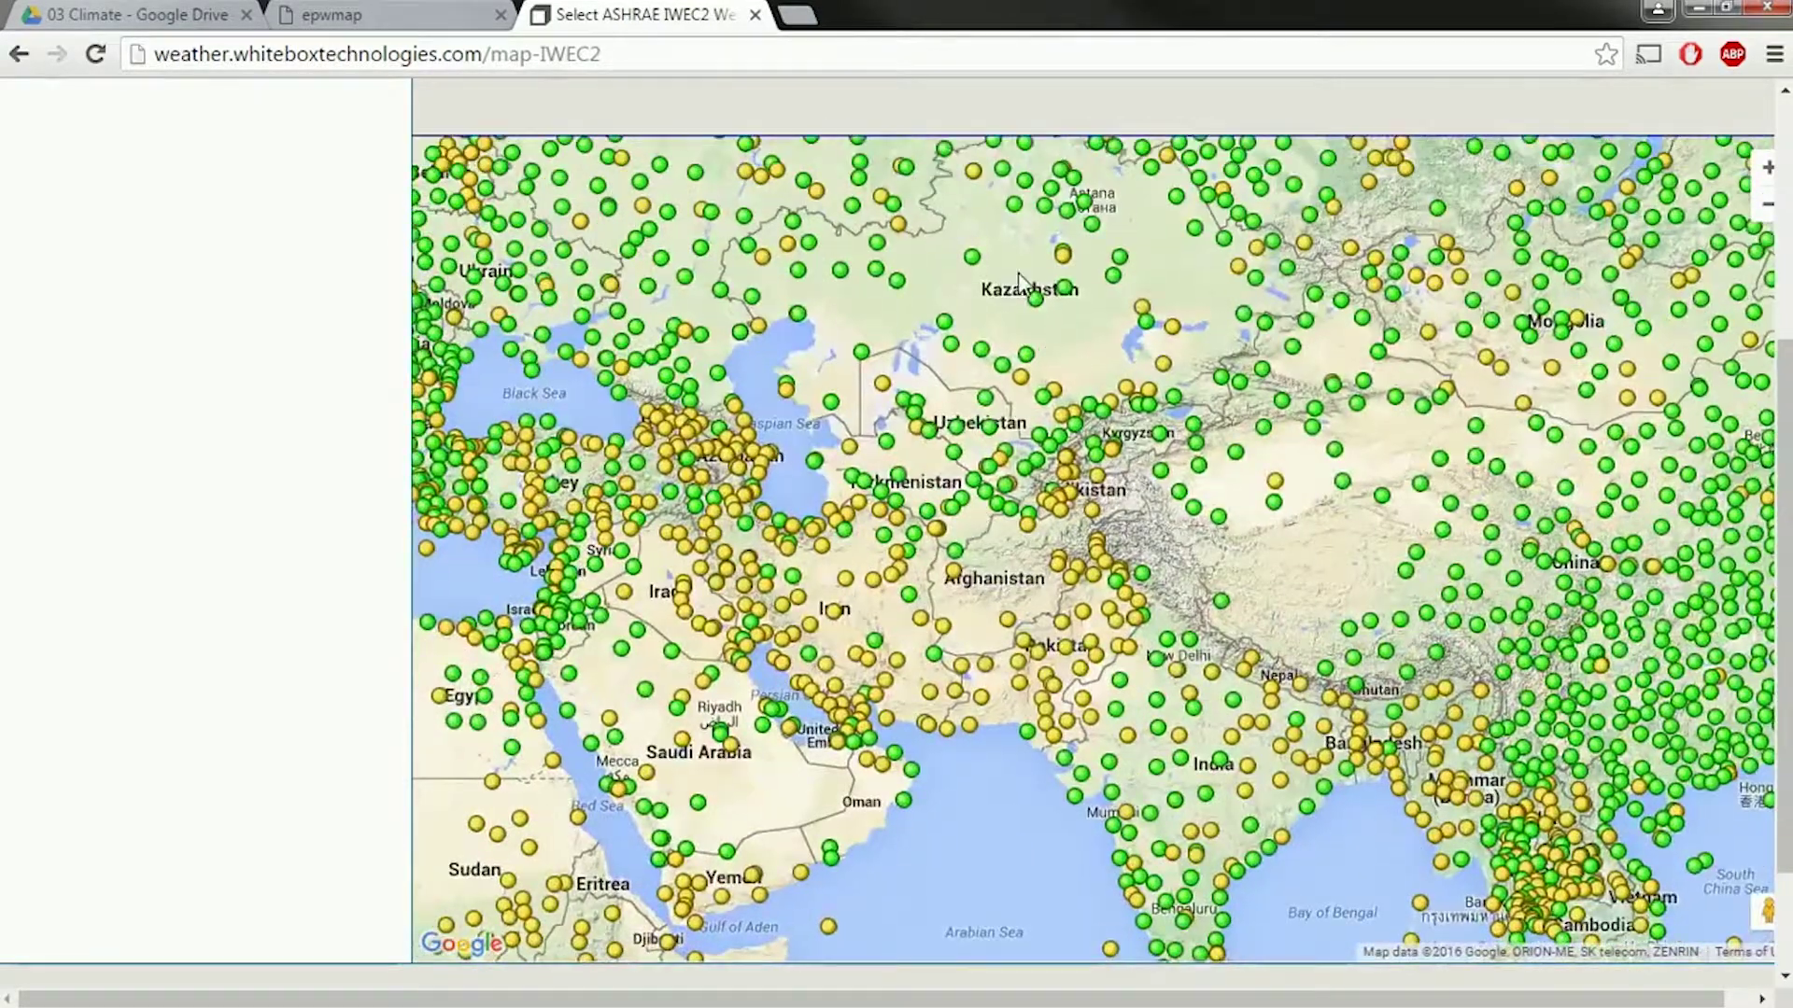
pyautogui.scroll(2, 1024, 276)
pyautogui.moveTo(1037, 248); pyautogui.dragTo(937, 561)
pyautogui.moveTo(1148, 384); pyautogui.dragTo(1027, 507)
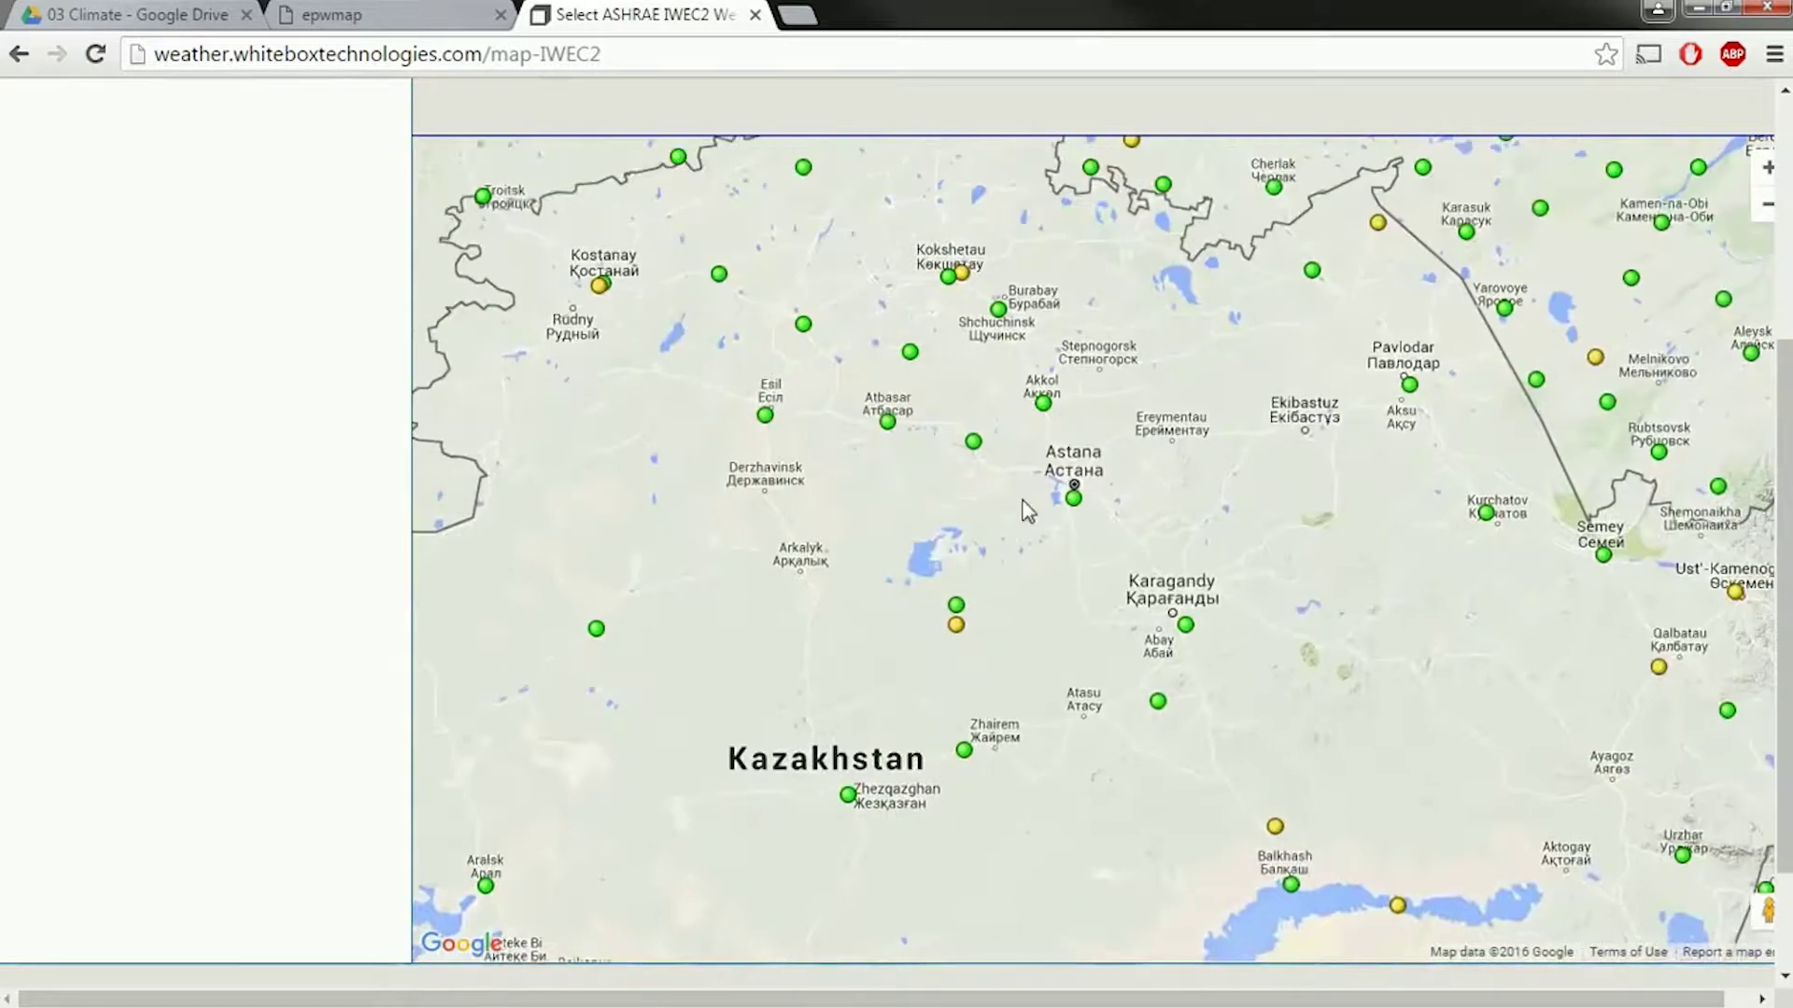
pyautogui.scroll(2, 1111, 484)
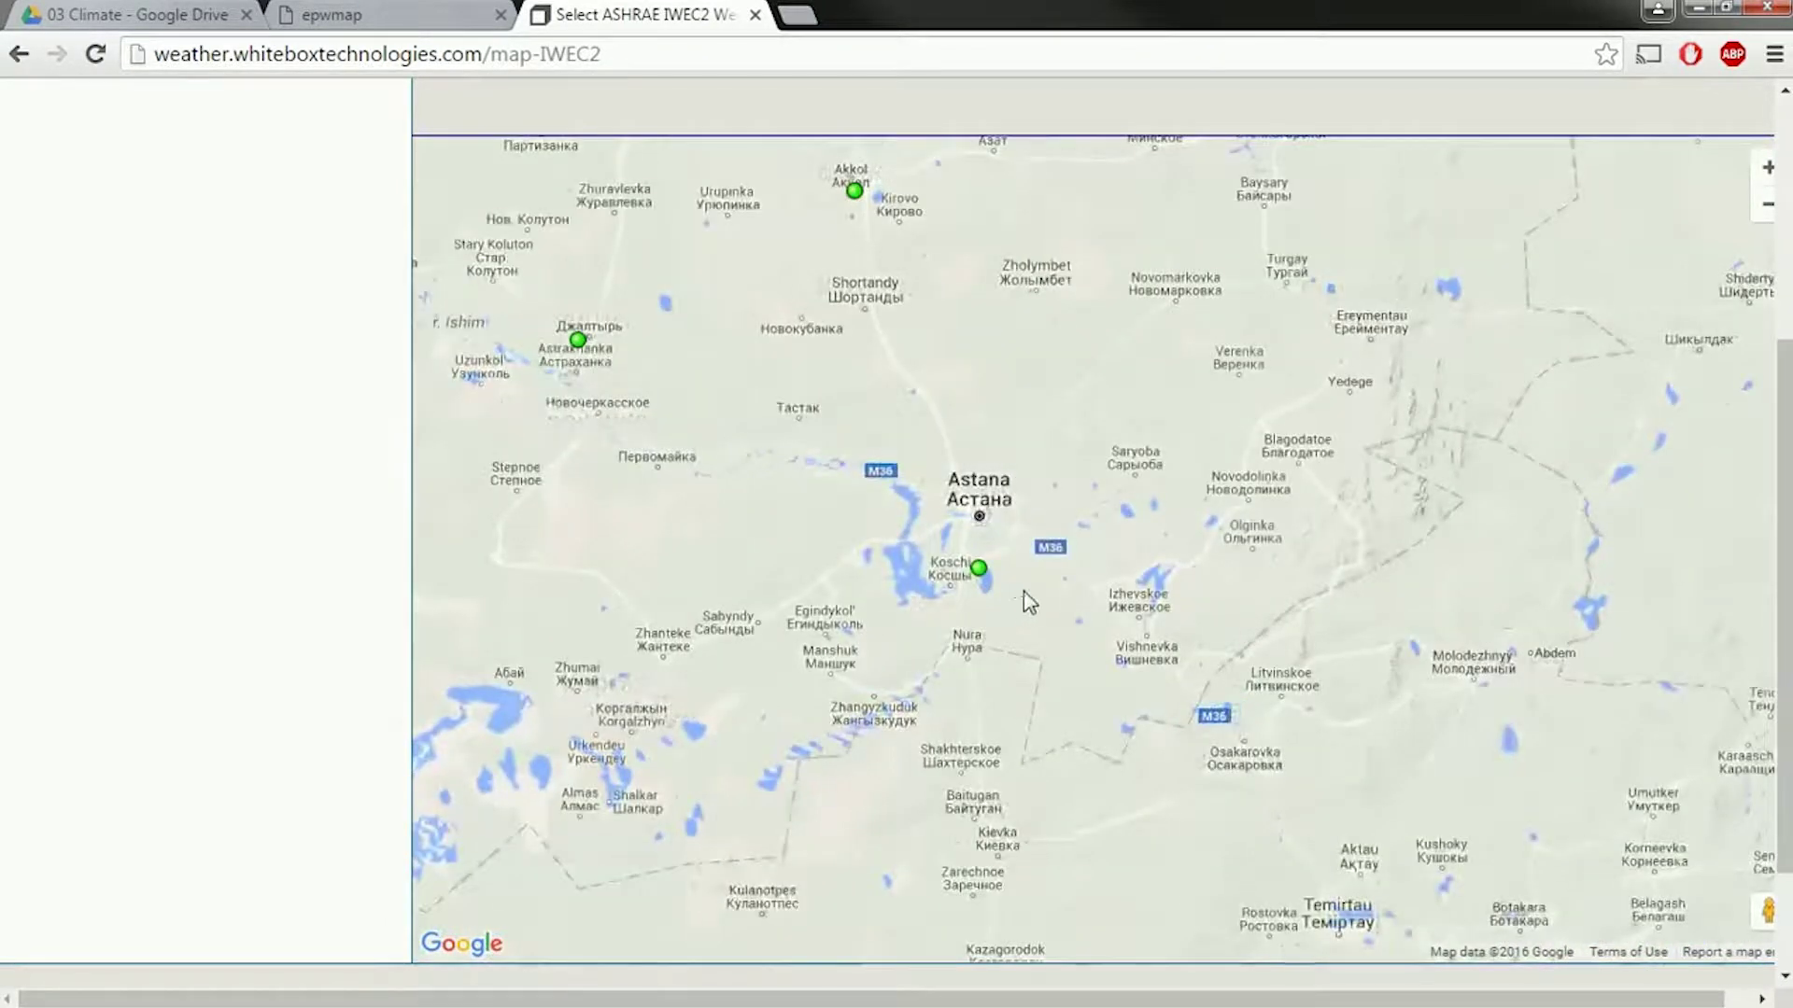
pyautogui.moveTo(981, 572)
pyautogui.scroll(1, 982, 575)
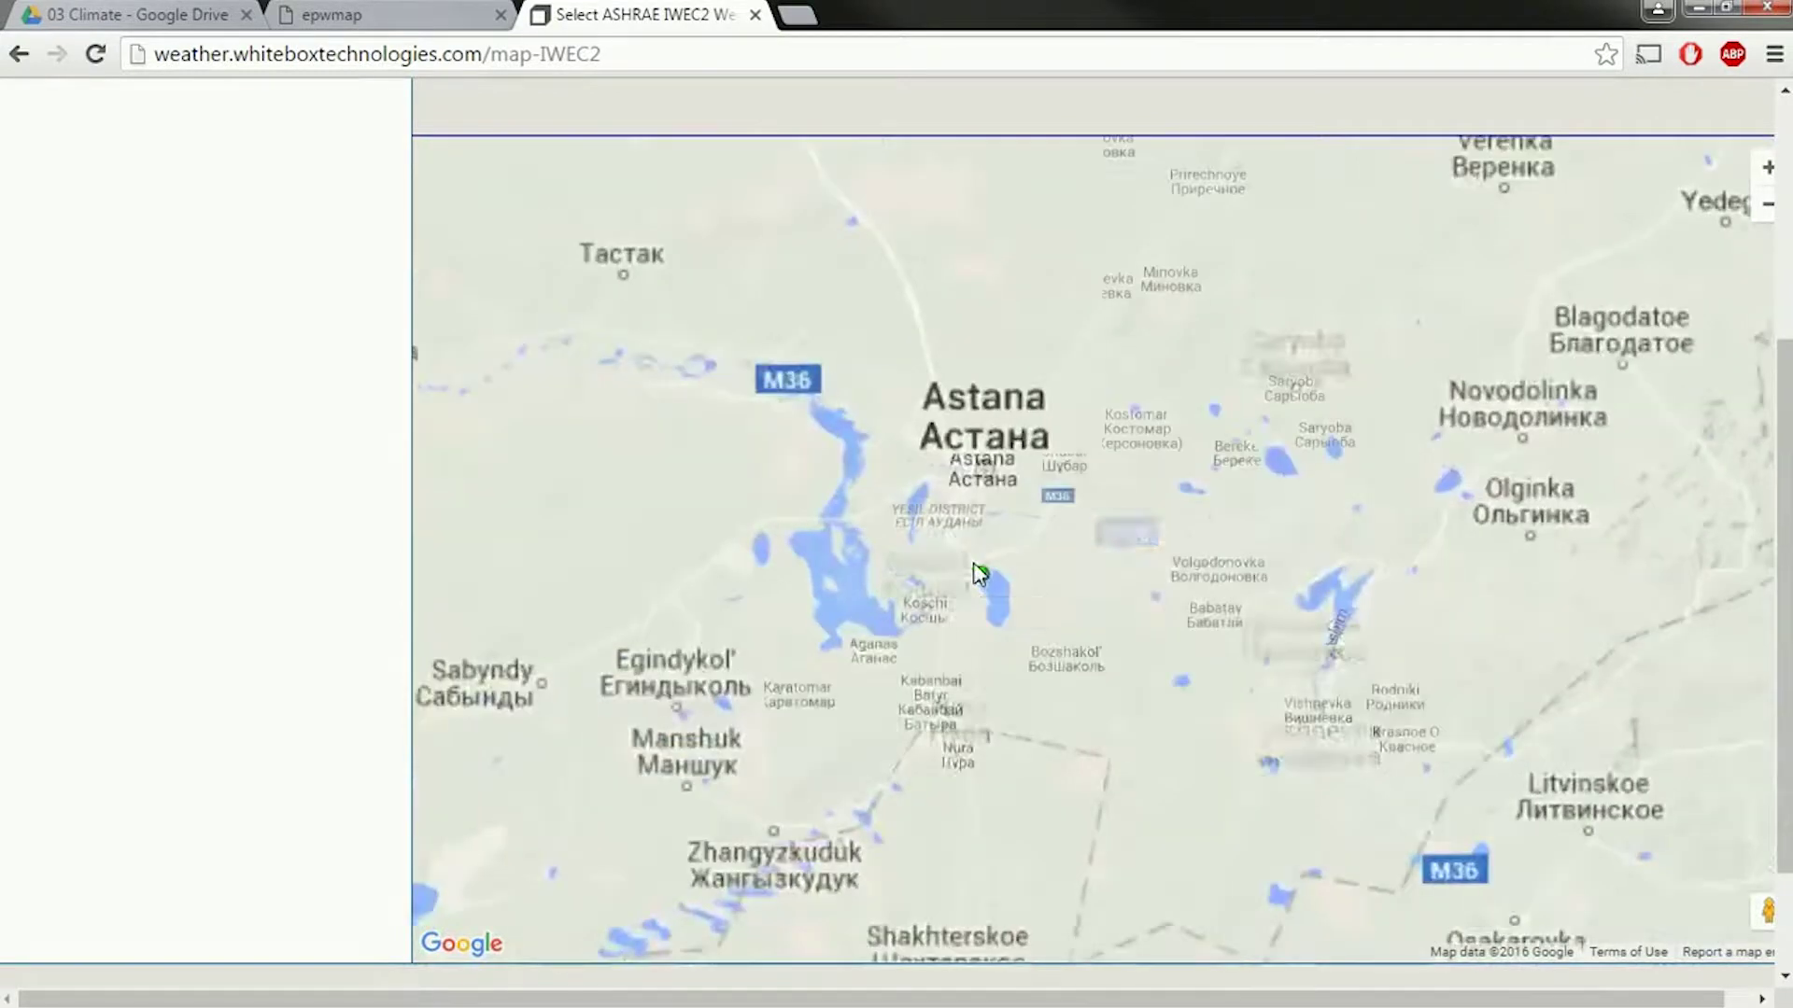
# Open the Astana station marker (WMO 351880) and add it to the cart
pyautogui.click(981, 579)
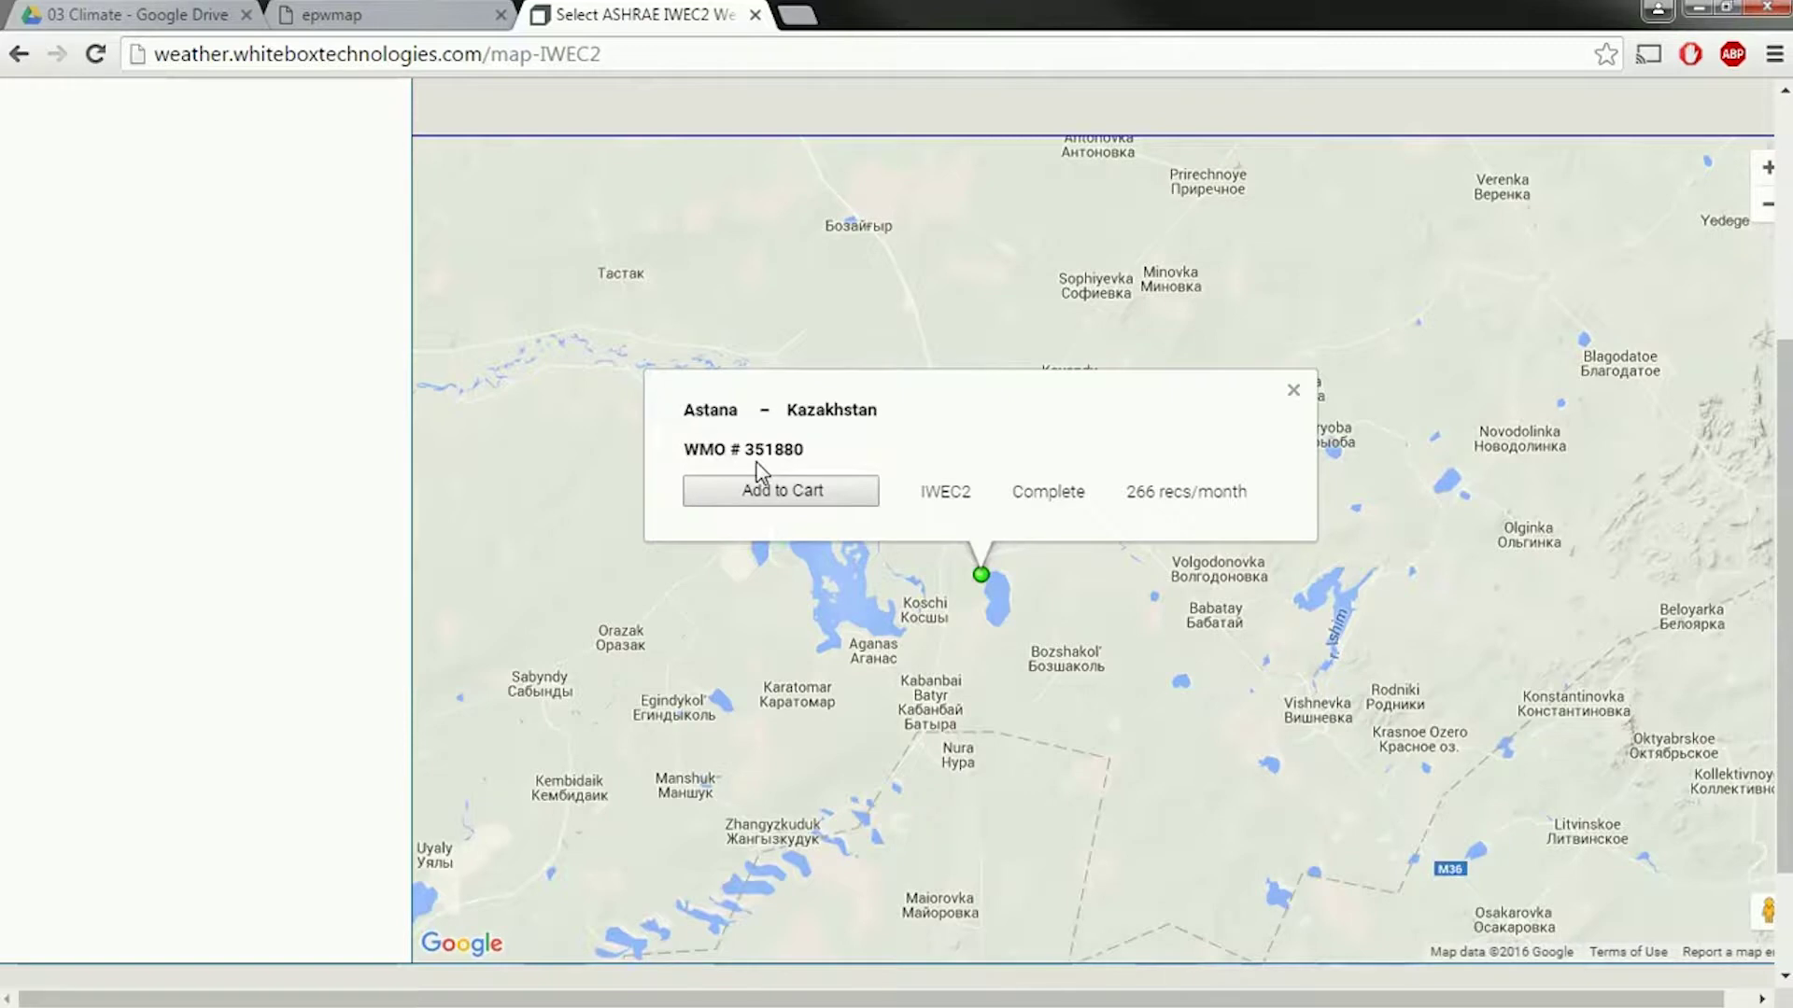
pyautogui.click(808, 500)
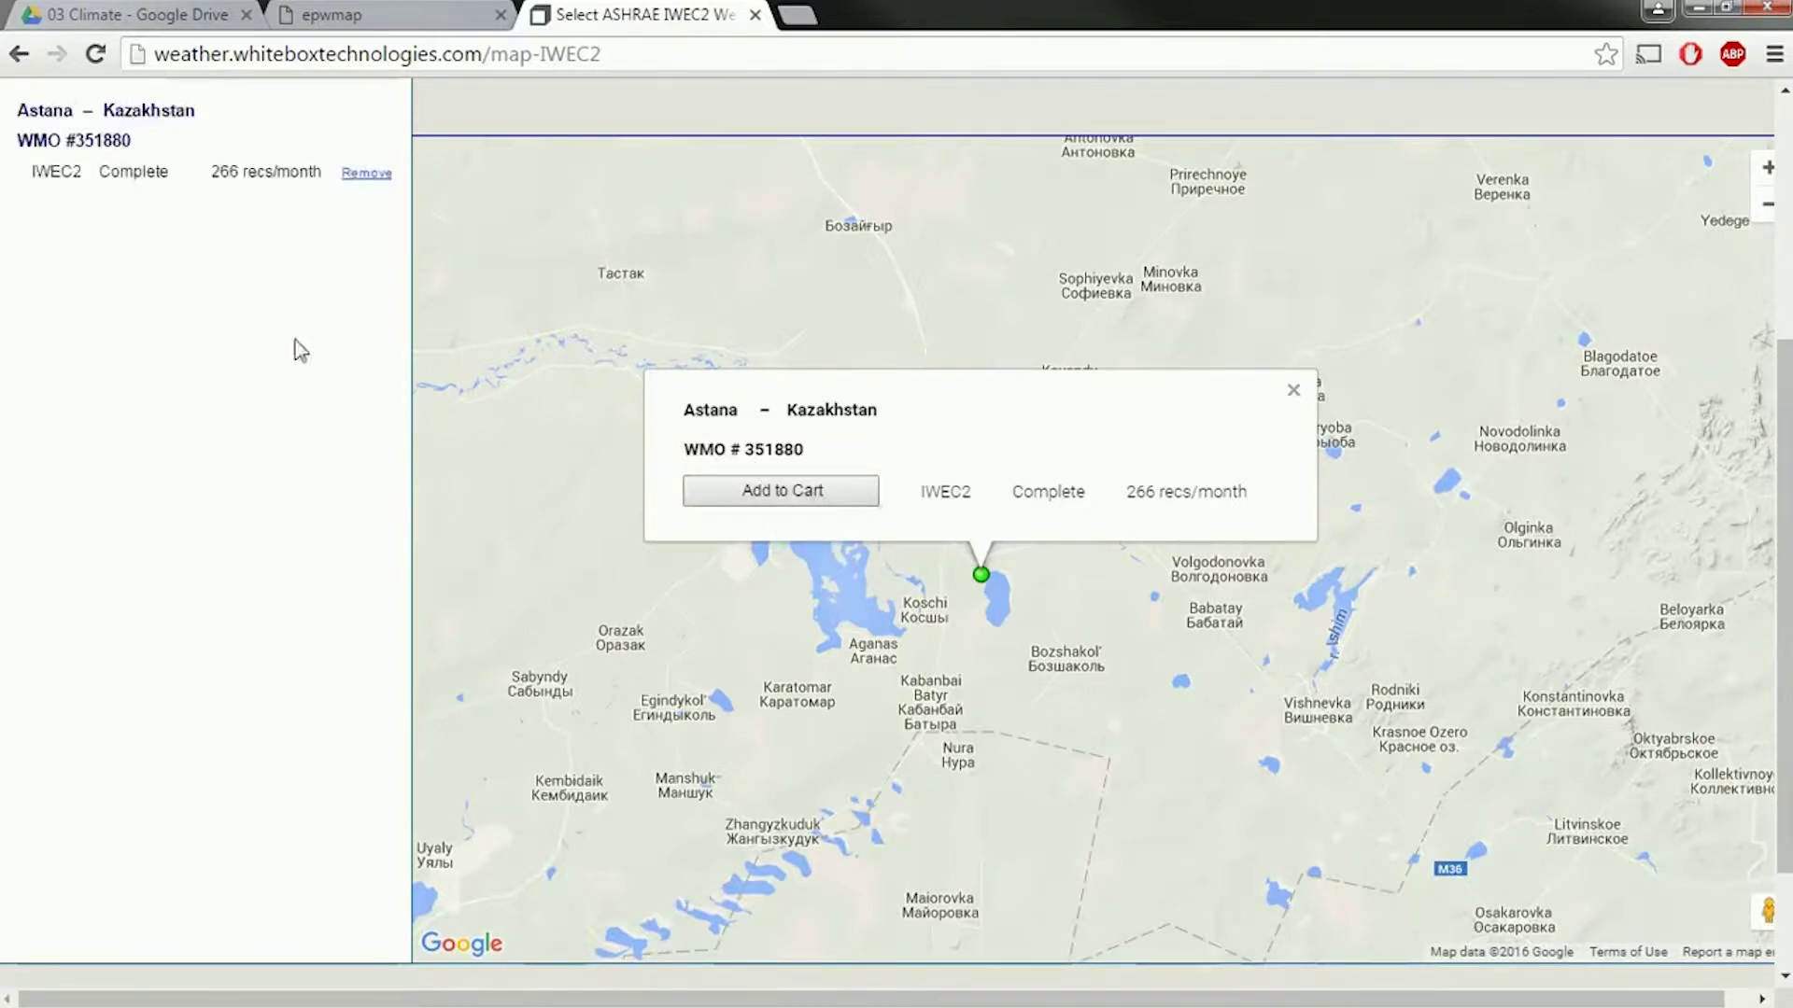